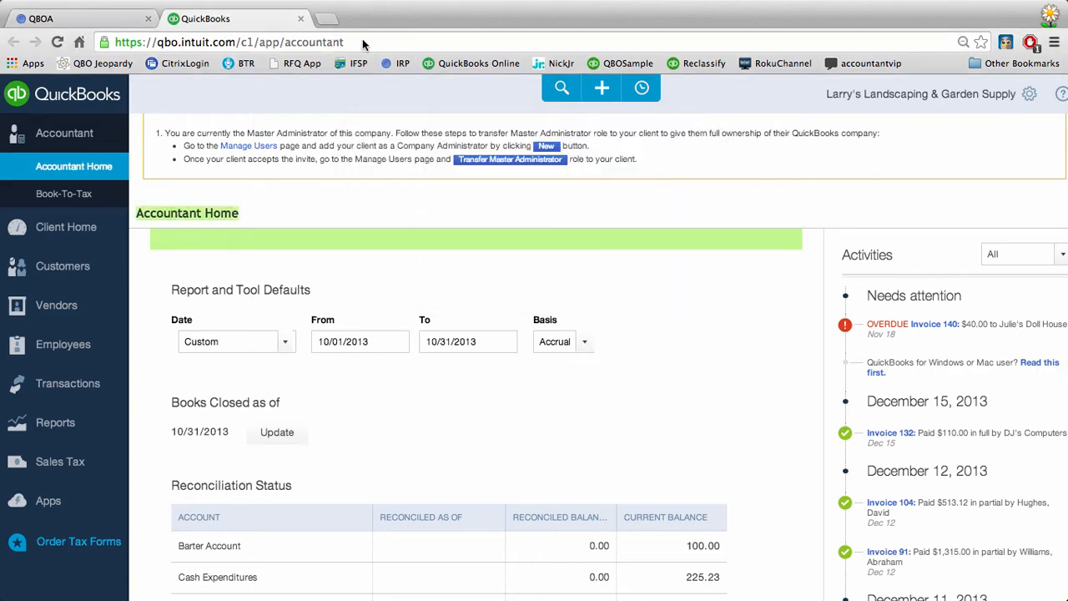
# Step: Close the open company's browser tab and open the QBO Road Show Demo company from the client list
pyautogui.click(300, 19)
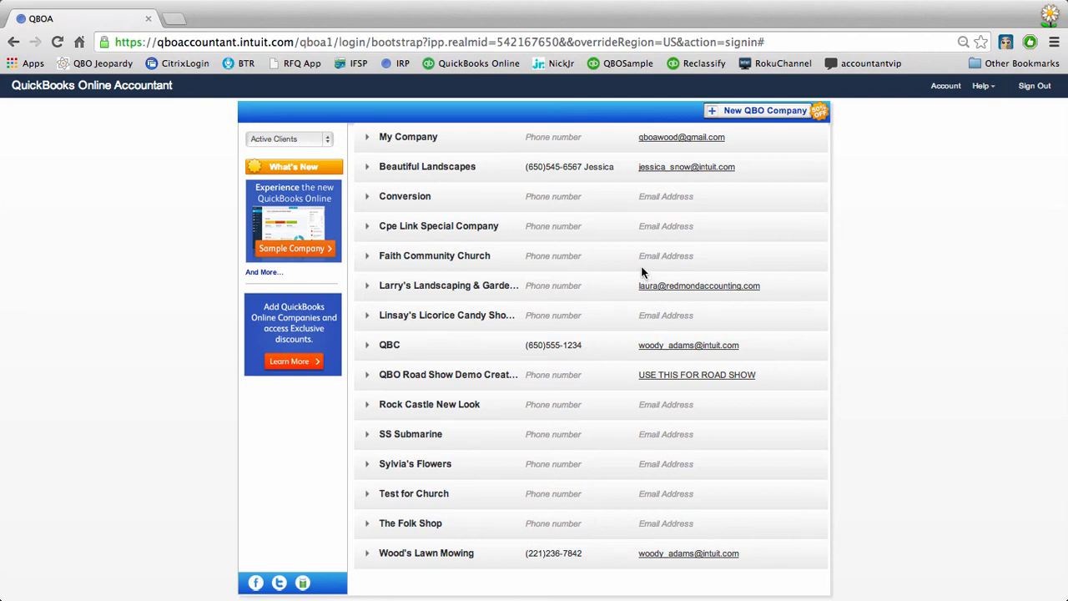
pyautogui.click(452, 377)
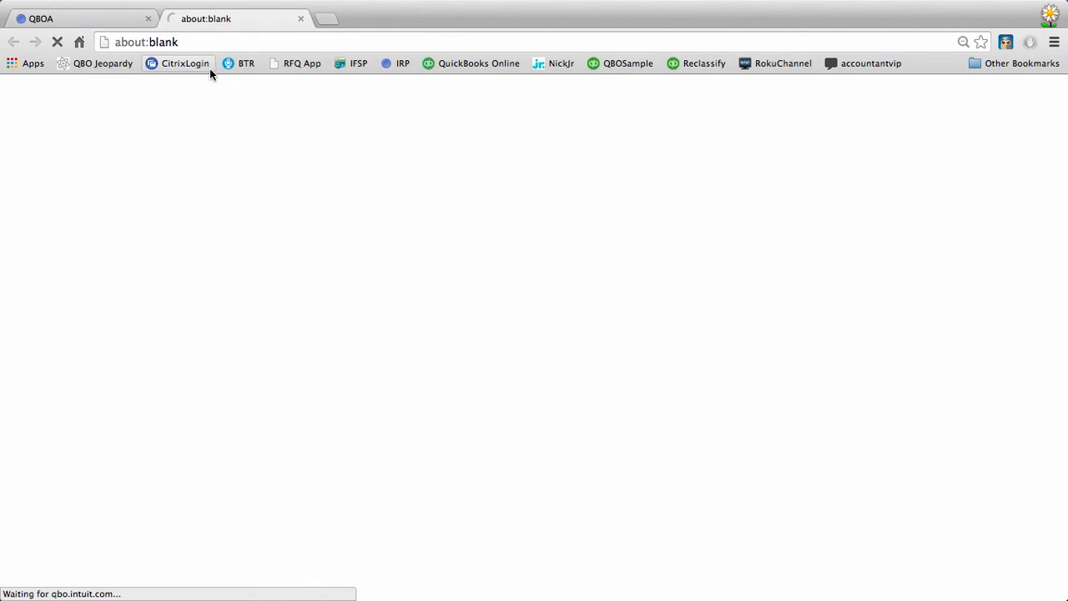
# Step: Return to the client list, view the What's New page and close it
pyautogui.click(92, 23)
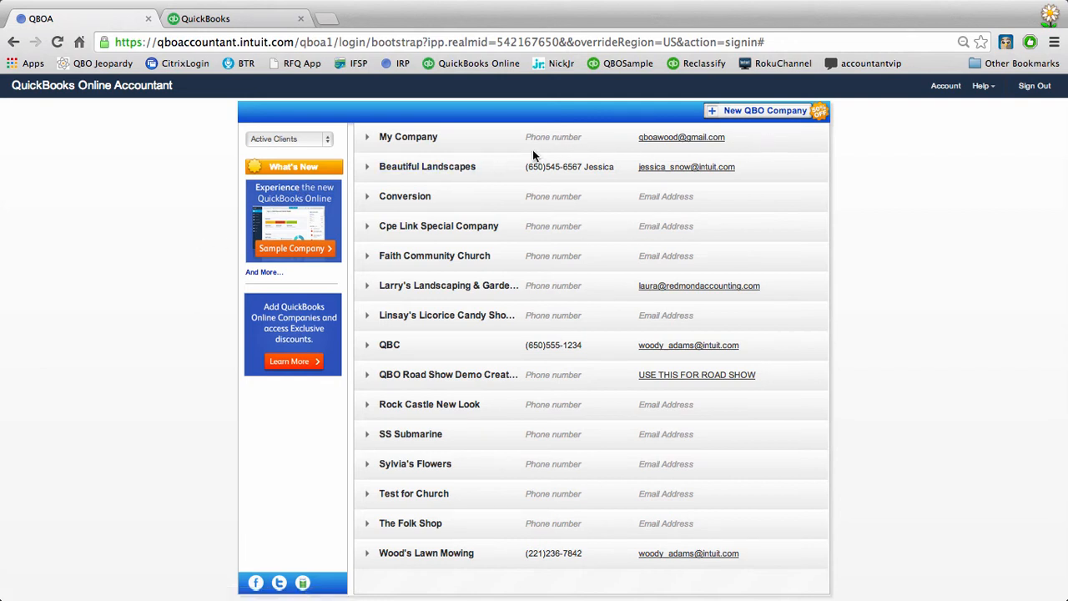
pyautogui.click(302, 168)
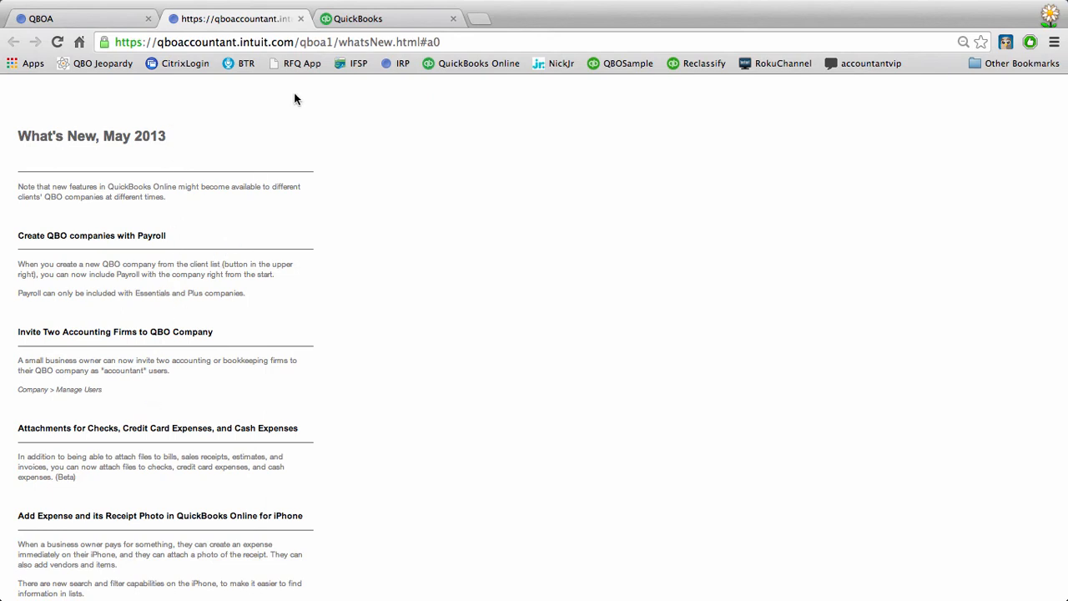
pyautogui.click(300, 18)
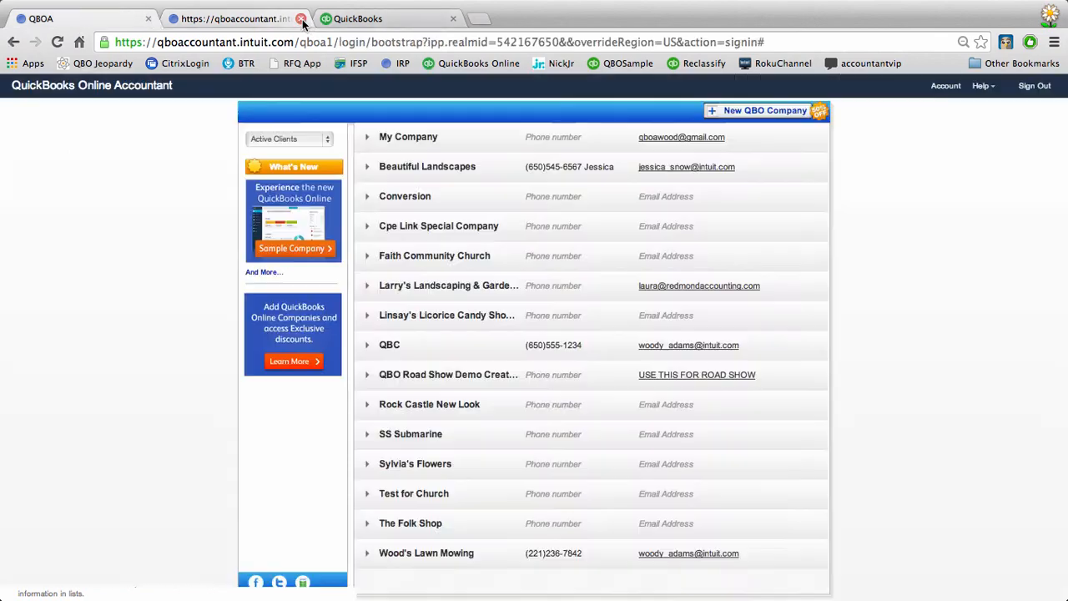
# Step: Open the sample company and review its welcome tour tips through Set Dates, including the available report date ranges
pyautogui.click(291, 219)
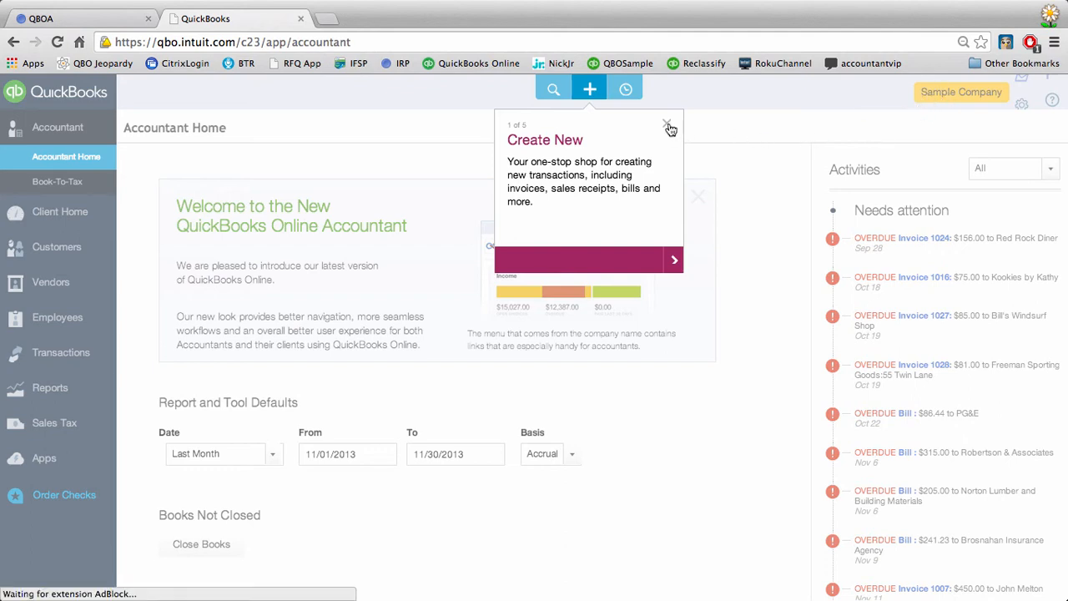
pyautogui.click(670, 264)
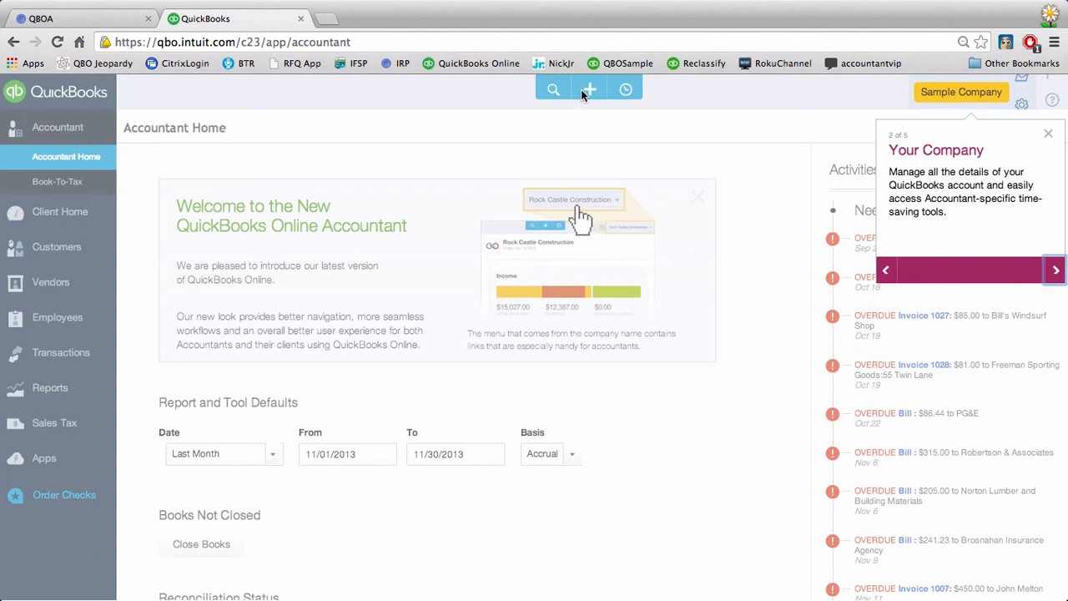
pyautogui.click(1048, 274)
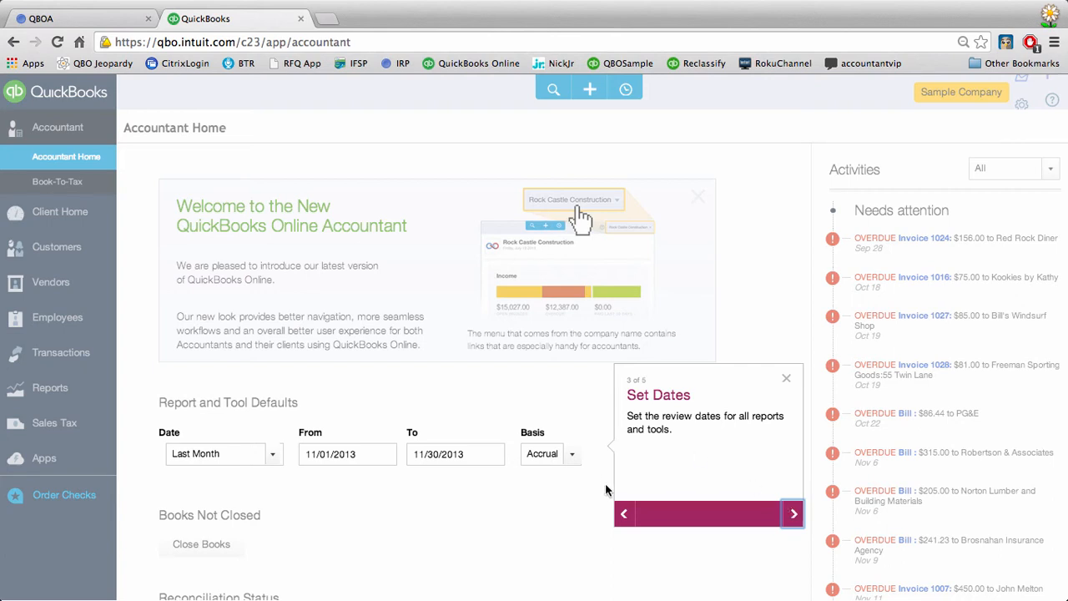
pyautogui.click(625, 516)
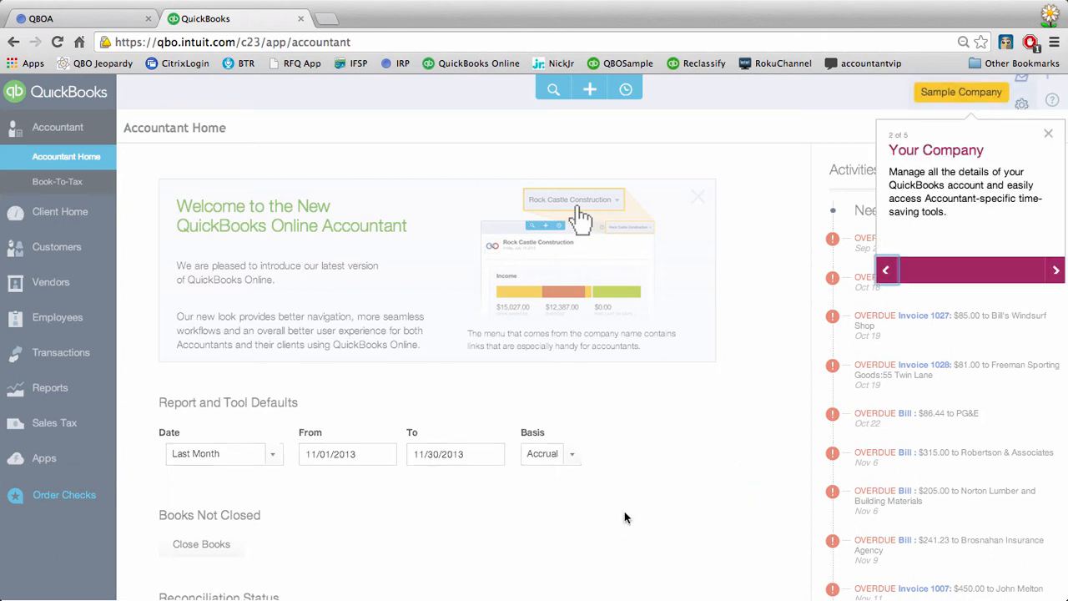
pyautogui.click(886, 270)
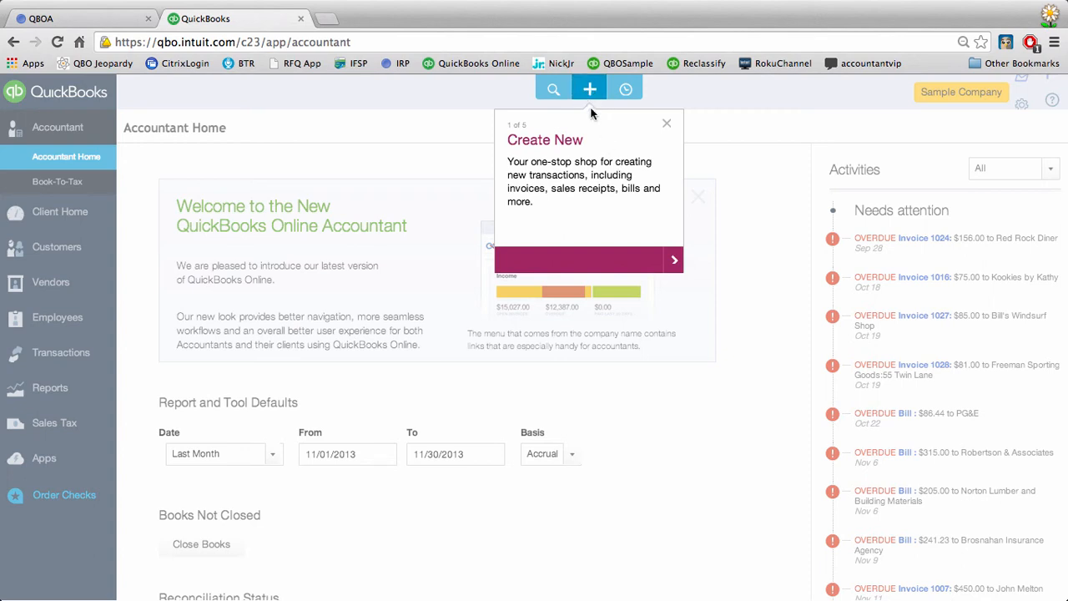
pyautogui.click(673, 264)
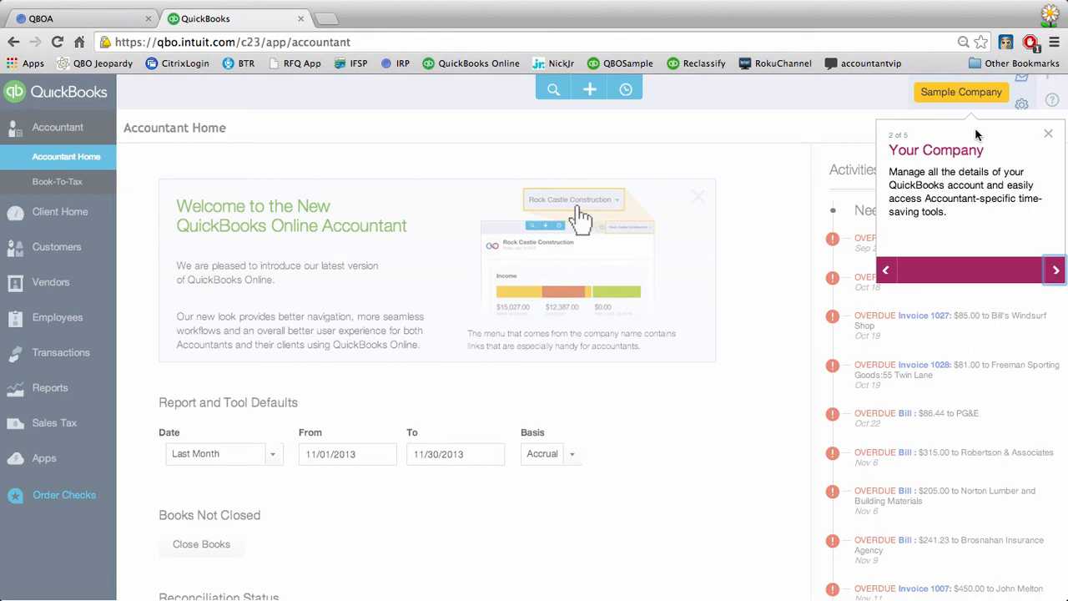
pyautogui.click(1056, 269)
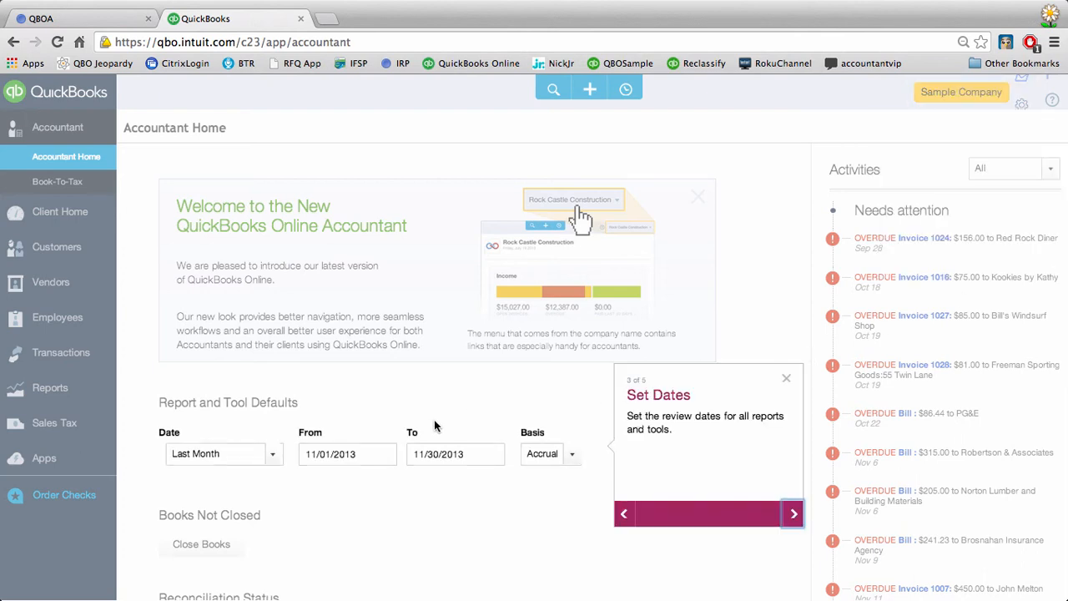
pyautogui.click(273, 455)
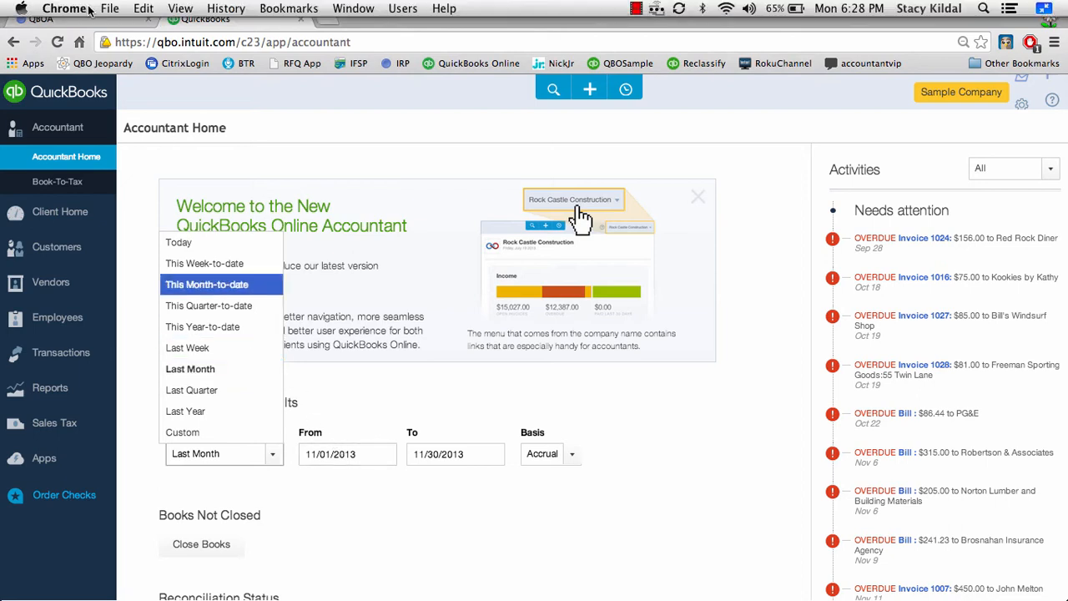
# Step: View the contact info form of the My Company client in the client list and close it without saving
pyautogui.click(93, 22)
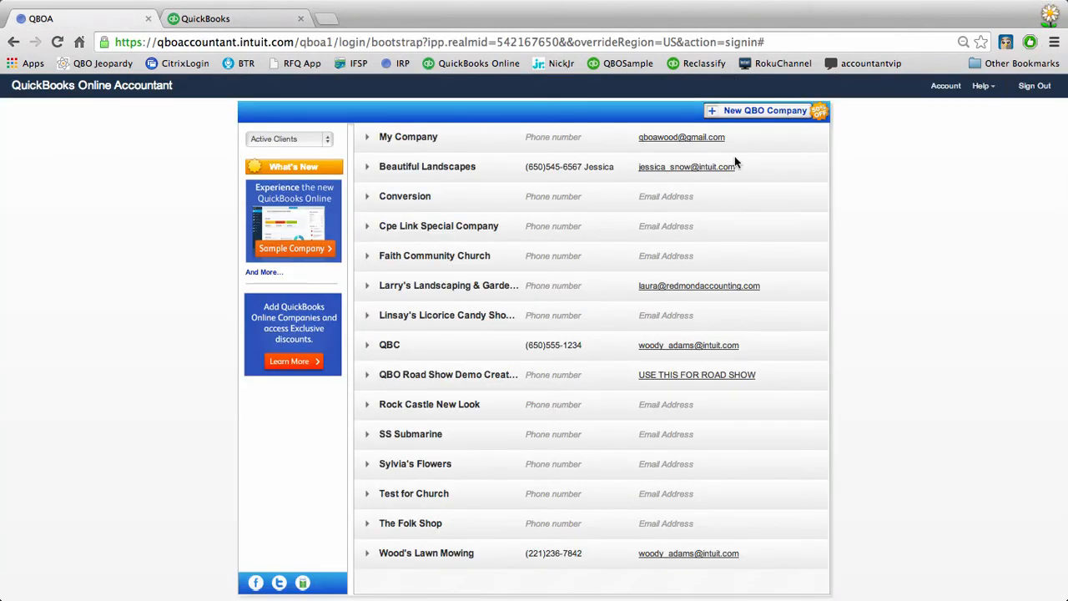
pyautogui.click(368, 140)
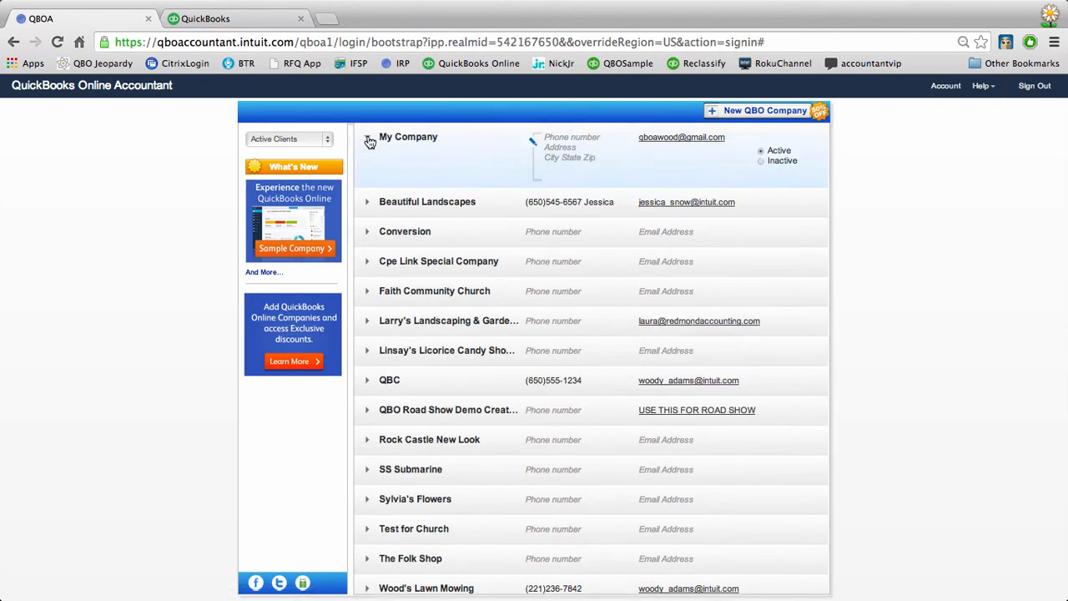
pyautogui.click(537, 146)
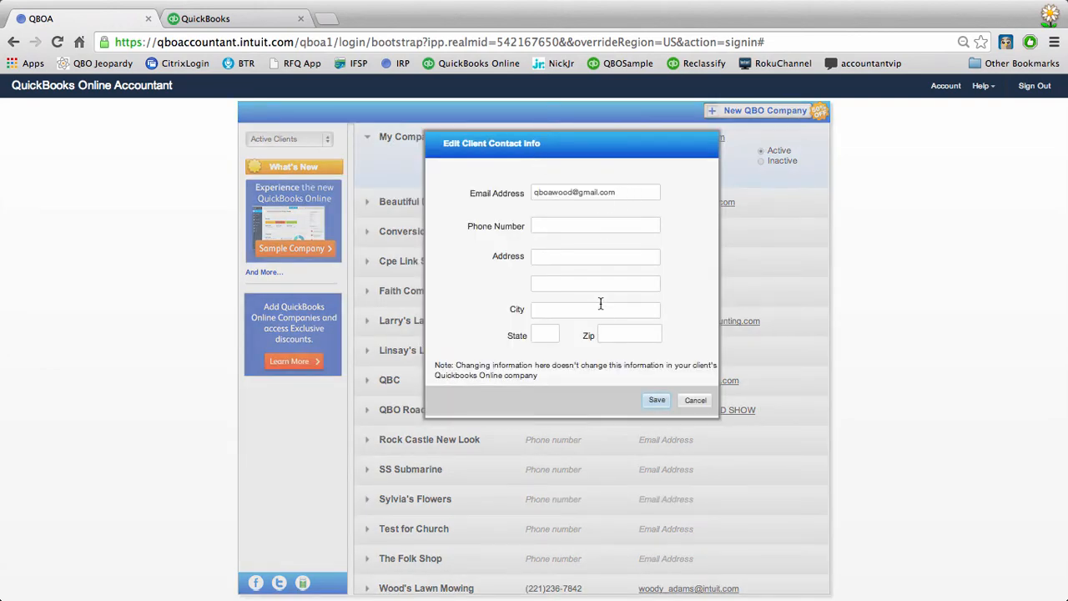
pyautogui.click(692, 401)
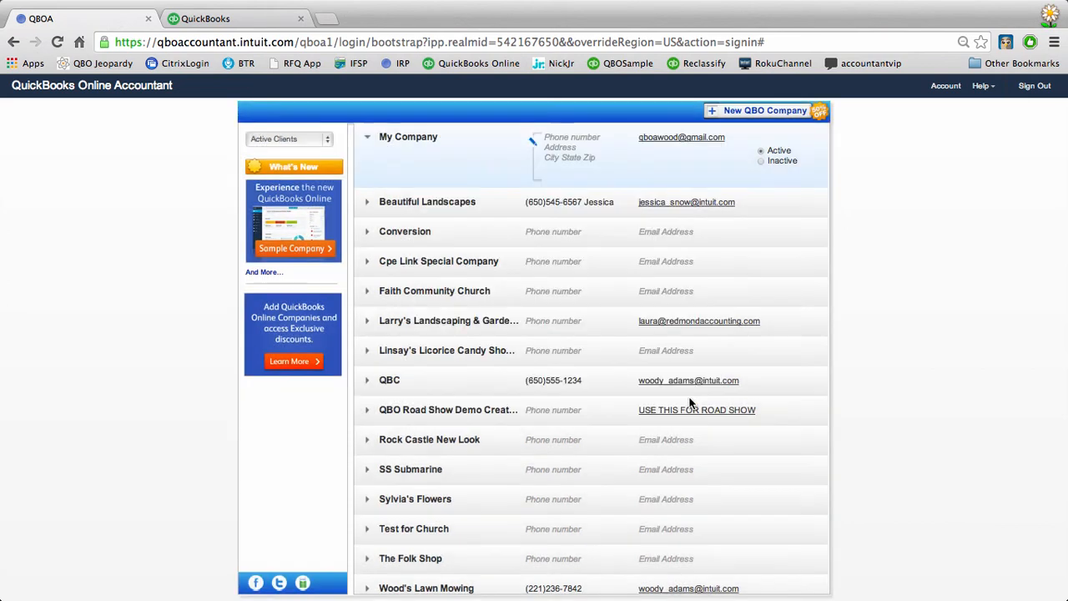
pyautogui.click(371, 144)
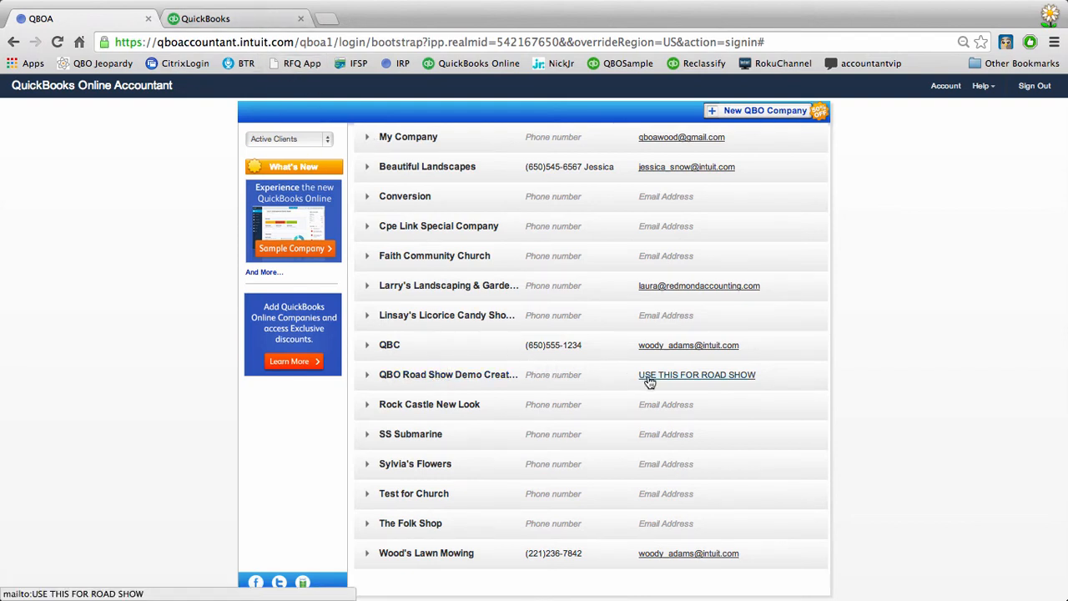
# Step: Open the QBO Road Show Demo company in its own tab, and view its contact info from the client list without saving
pyautogui.click(499, 375)
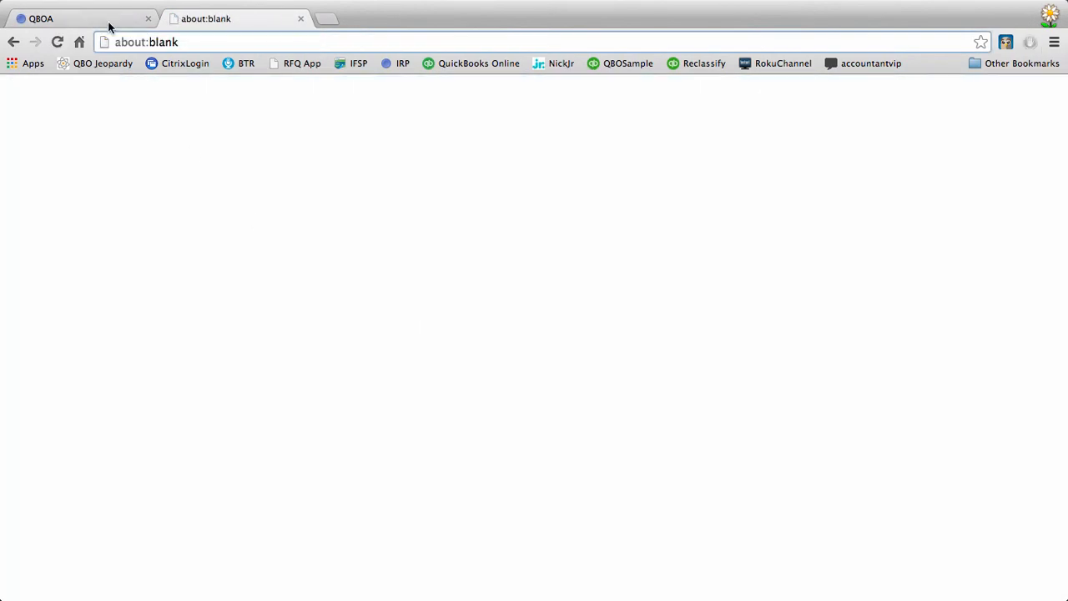
pyautogui.click(94, 17)
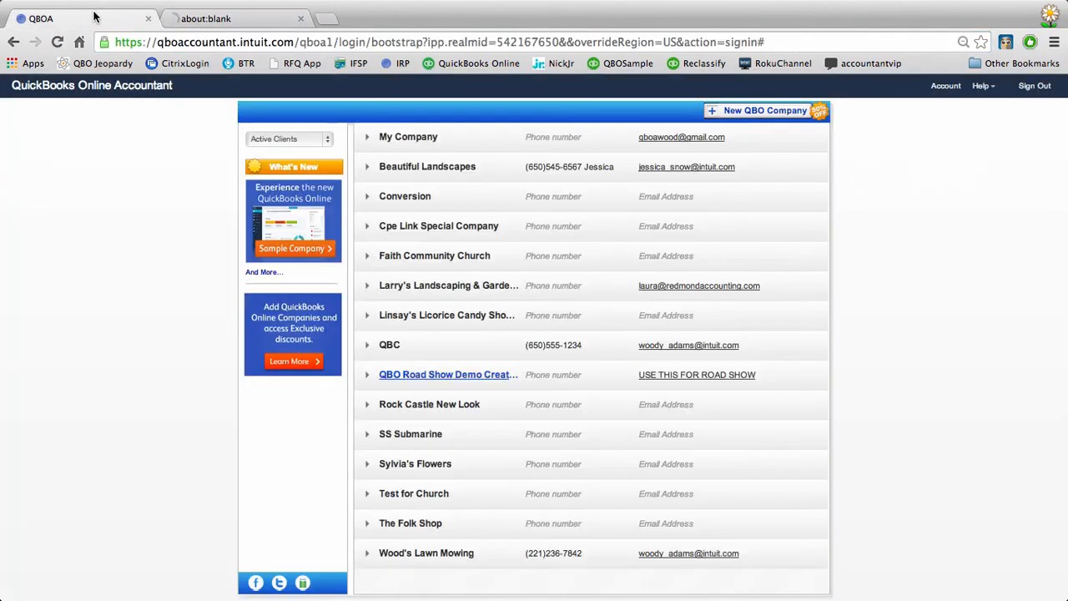
pyautogui.click(367, 374)
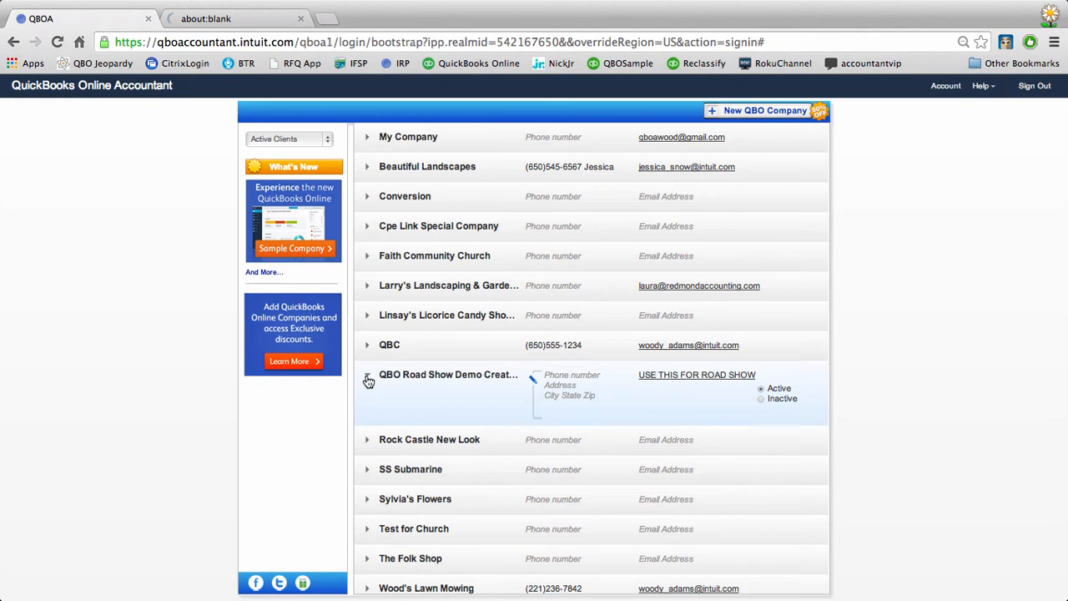
pyautogui.click(533, 382)
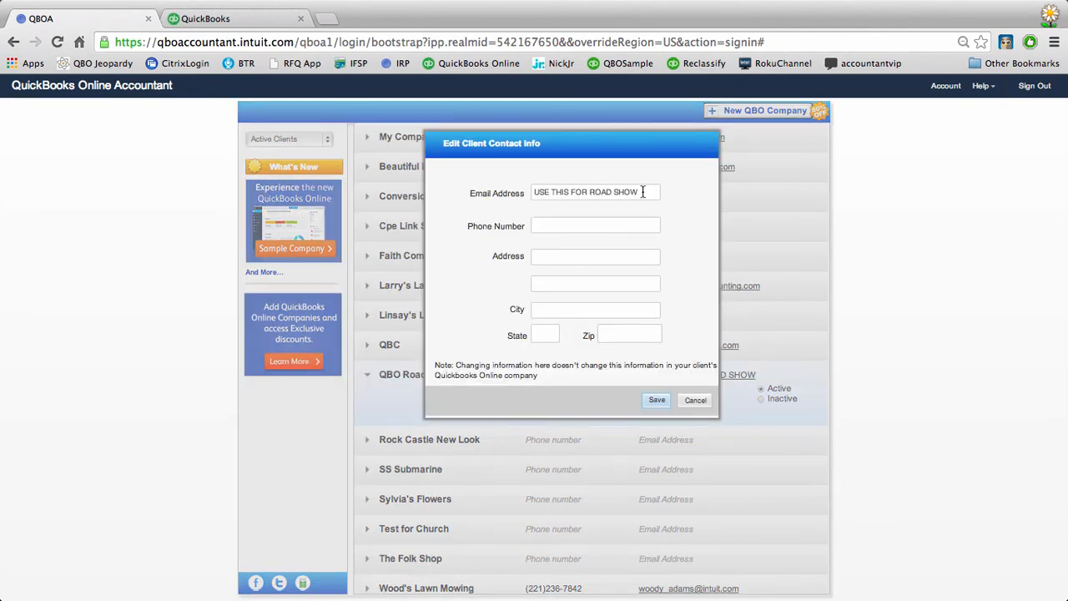
pyautogui.click(692, 398)
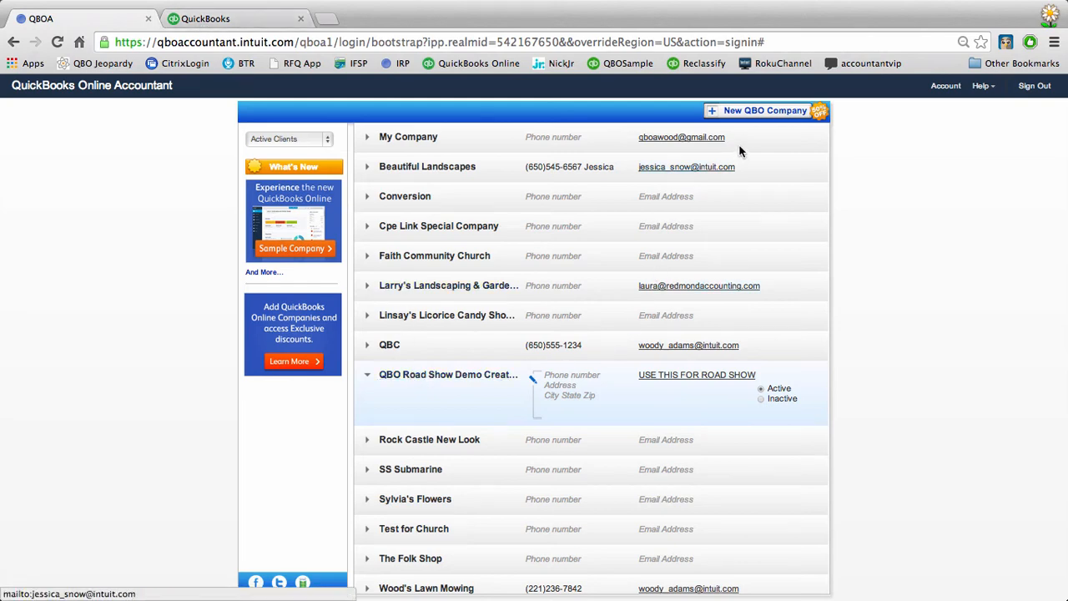
# Step: Examine the QuickBooks Online product options in the New QBO Company form and cancel without creating a company
pyautogui.click(731, 115)
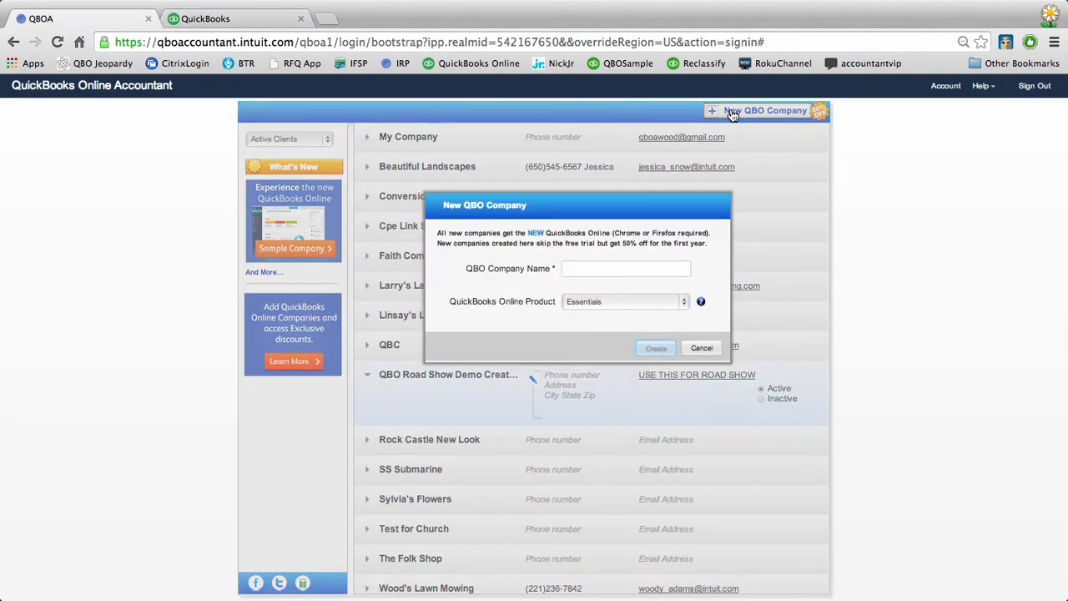
pyautogui.click(619, 272)
pyautogui.click(664, 301)
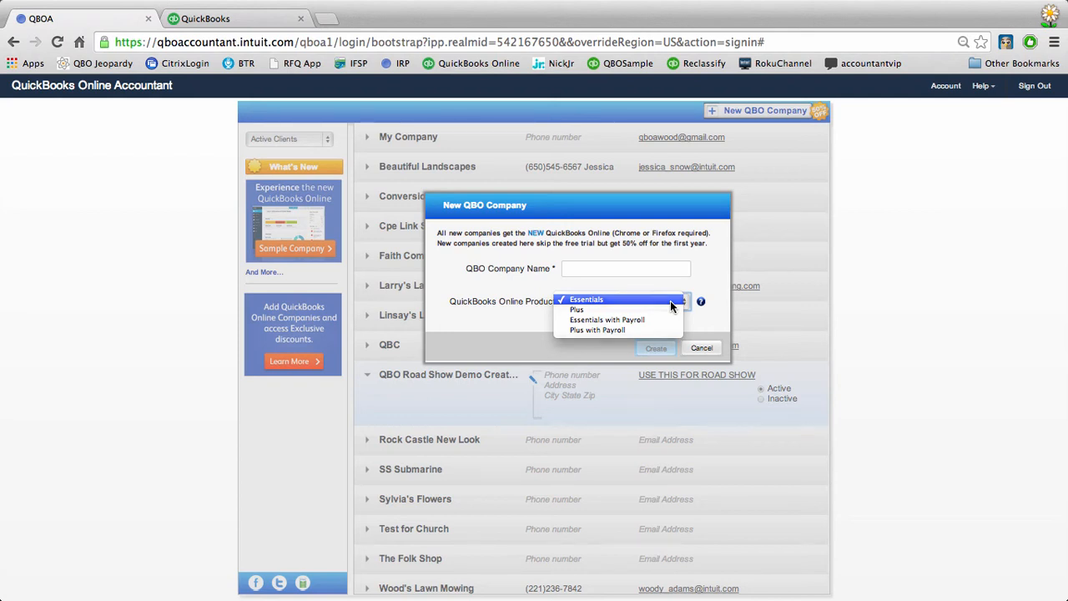
pyautogui.click(670, 302)
pyautogui.click(702, 350)
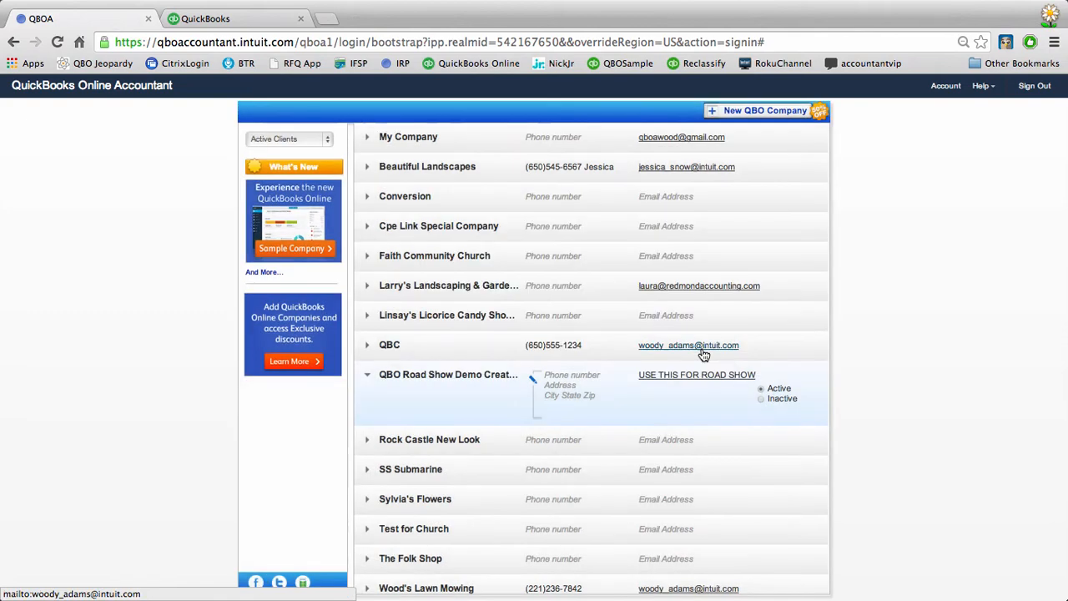
# Step: View the Help options of the accountant site without choosing any
pyautogui.click(986, 95)
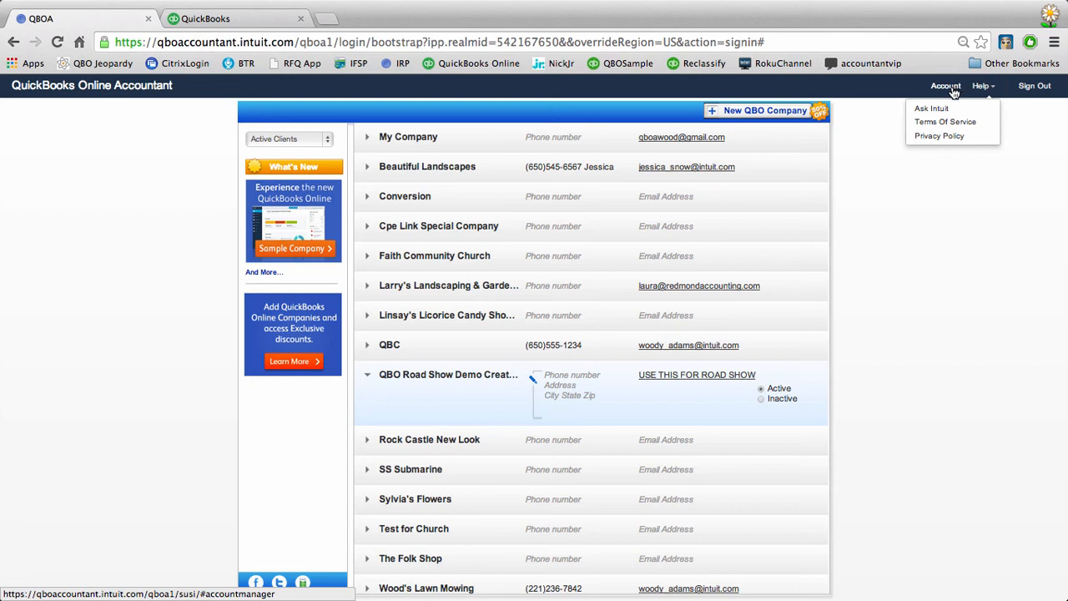
pyautogui.click(930, 187)
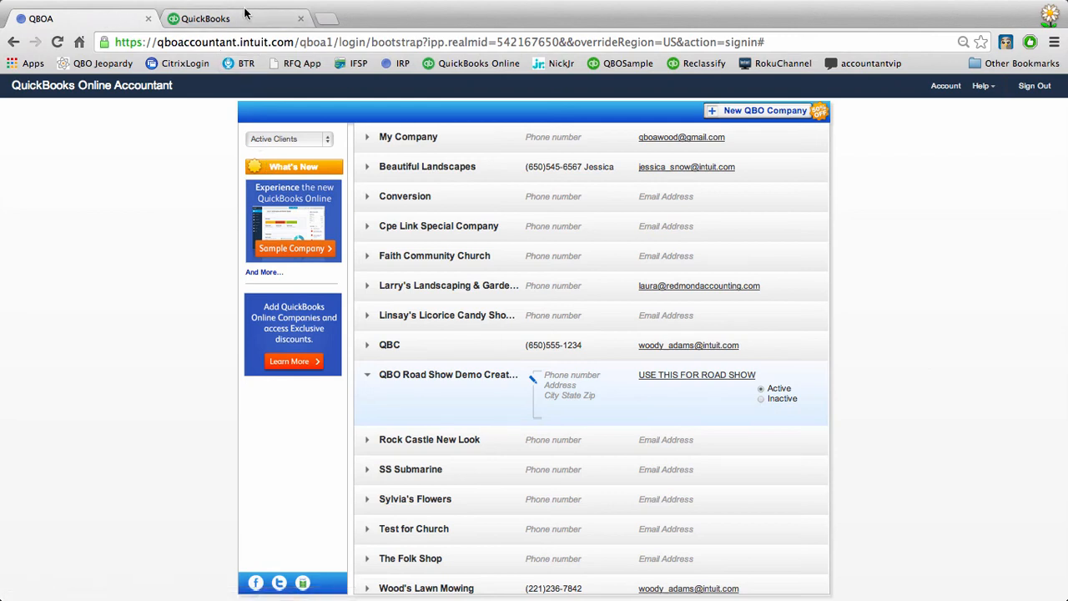
# Step: Pin the QBOA client list tab in the browser
pyautogui.rightClick(31, 25)
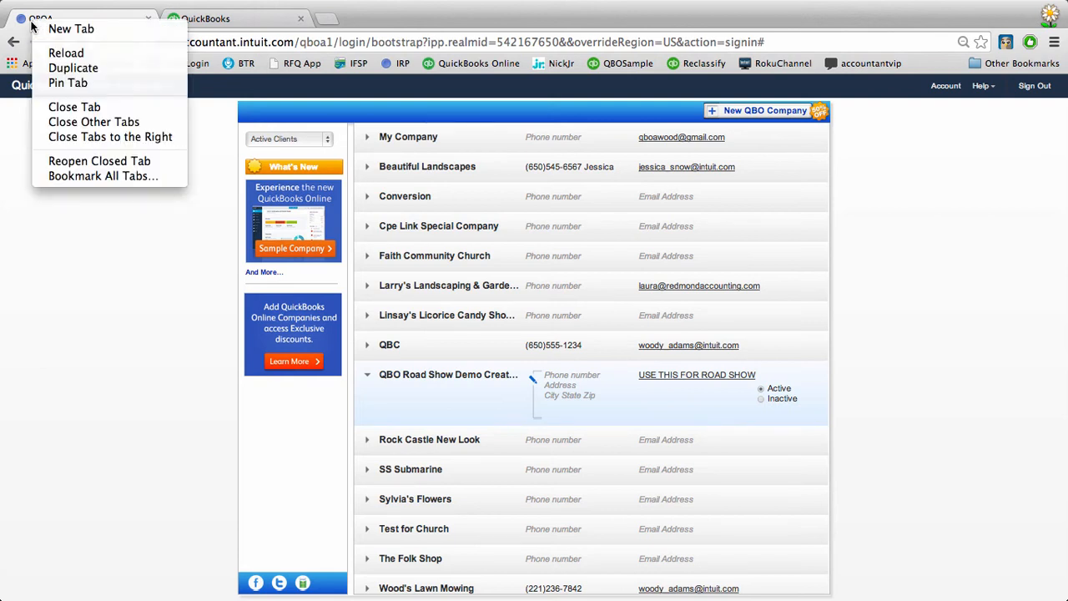
pyautogui.click(67, 84)
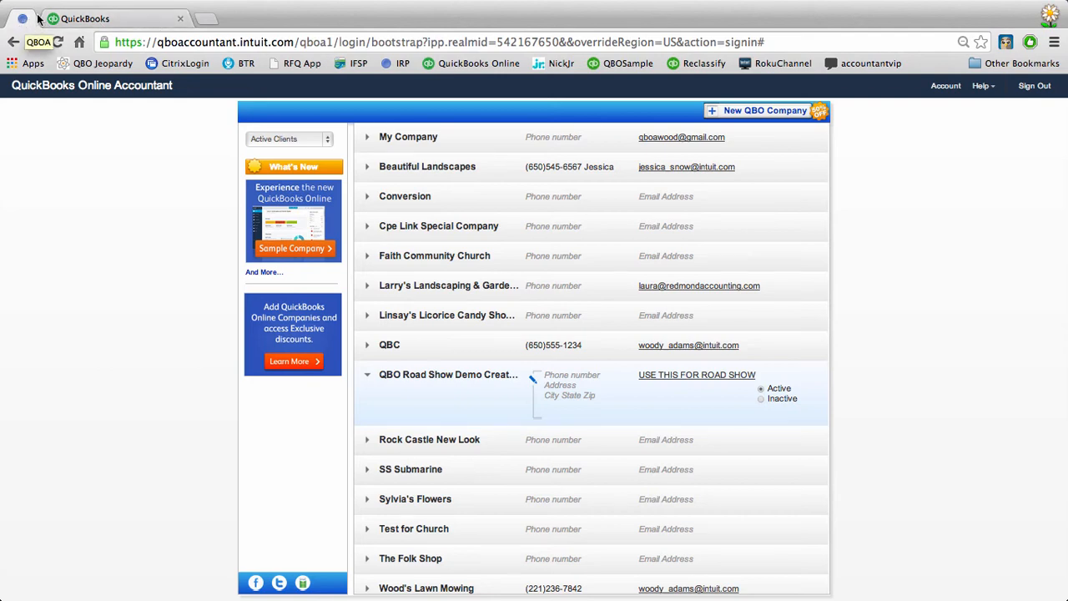
# Step: Duplicate the Larry's Landscaping & Garden Supply company tab and switch between the two copies
pyautogui.click(63, 19)
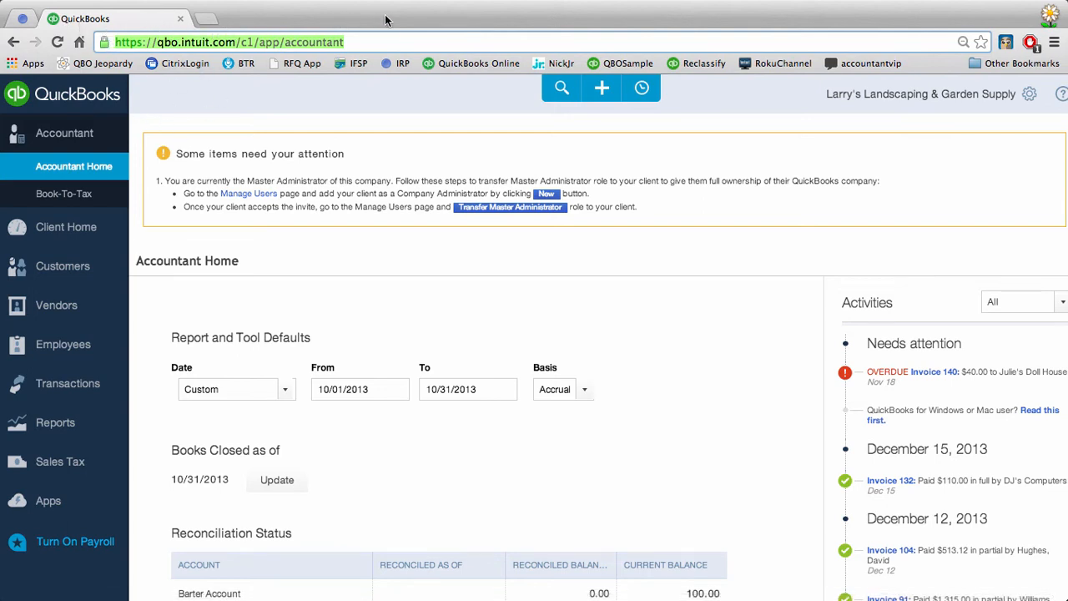
pyautogui.rightClick(136, 24)
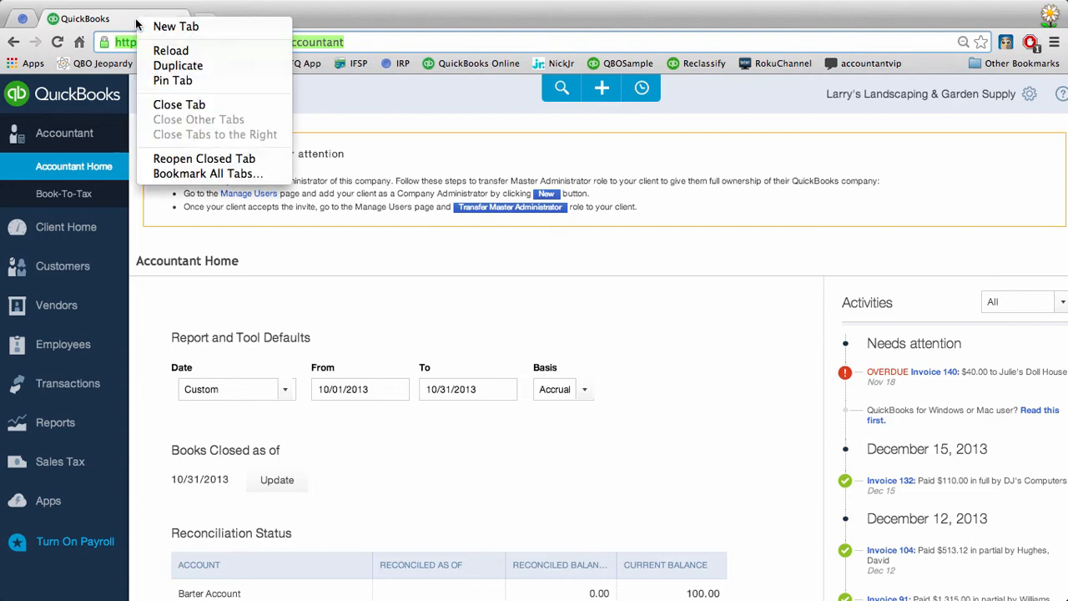
pyautogui.click(166, 66)
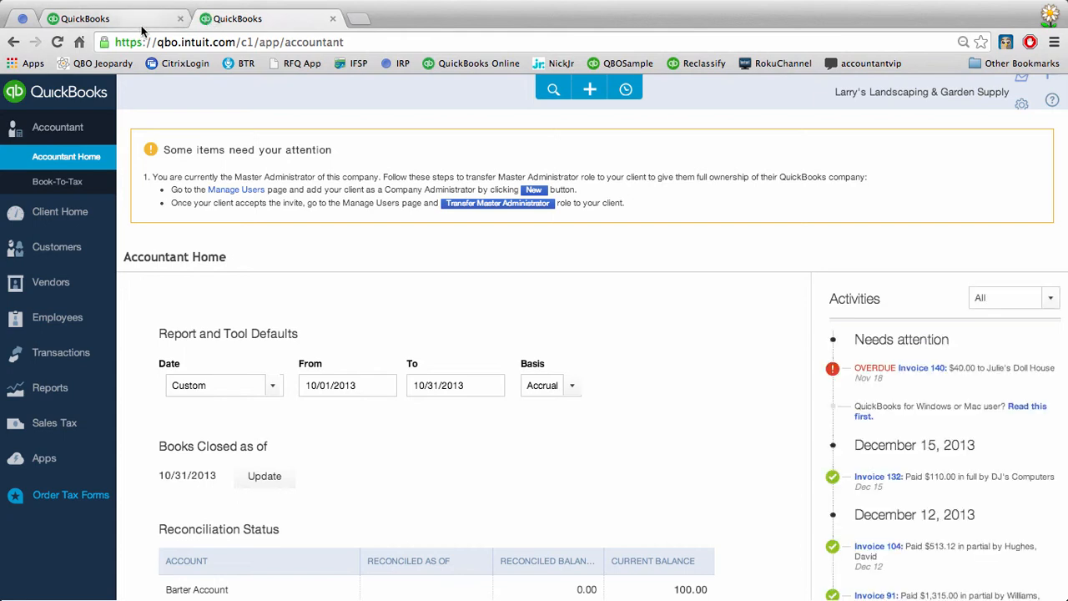
pyautogui.click(142, 29)
pyautogui.click(238, 17)
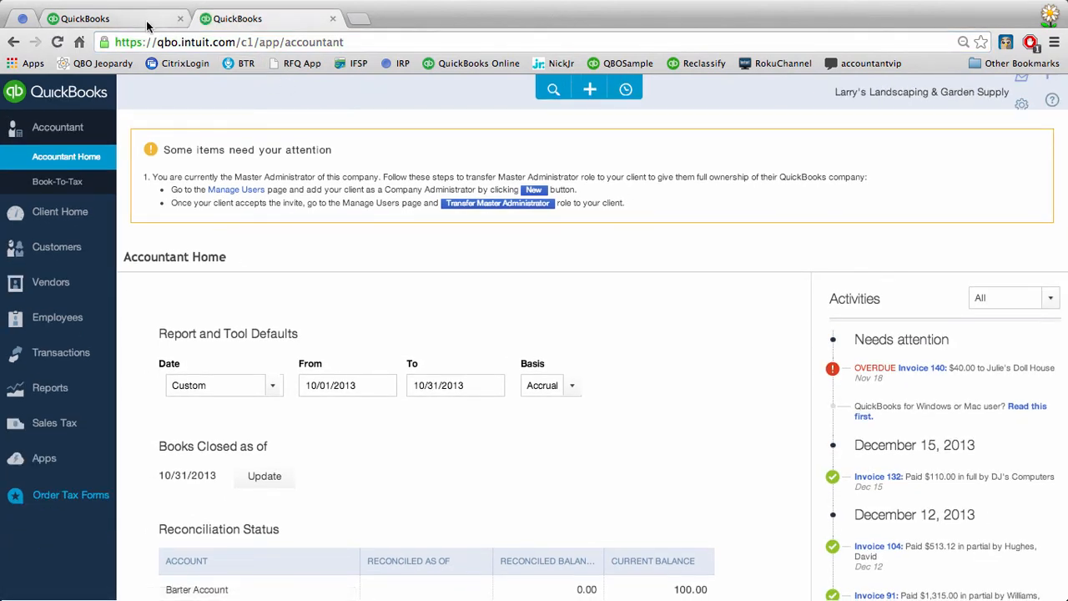
pyautogui.click(143, 25)
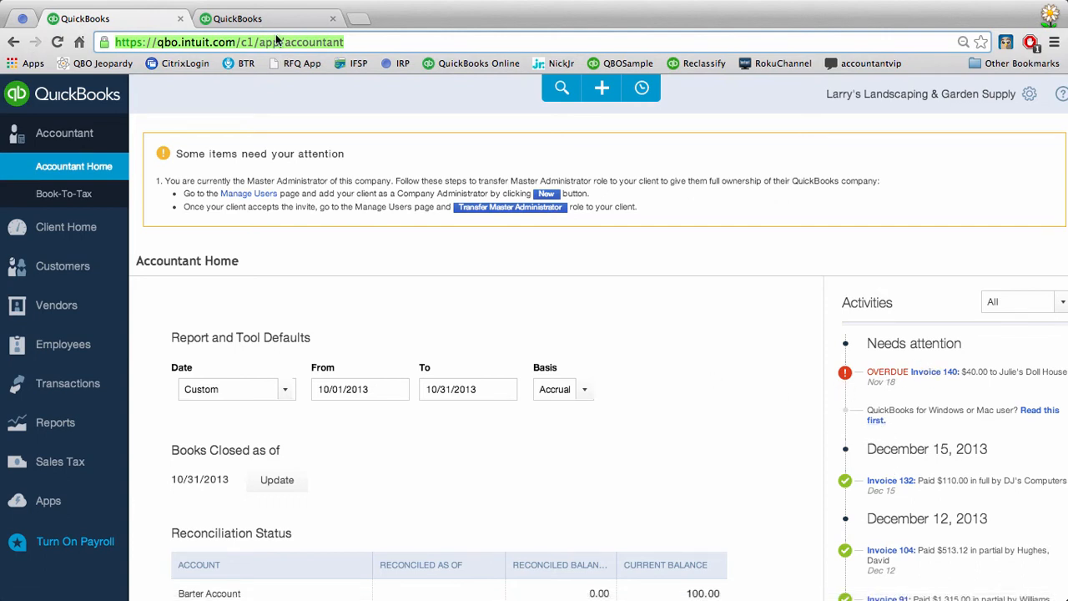
# Step: Switch between the two Larry's Landscaping & Garden Supply tabs and close the duplicate
pyautogui.click(244, 22)
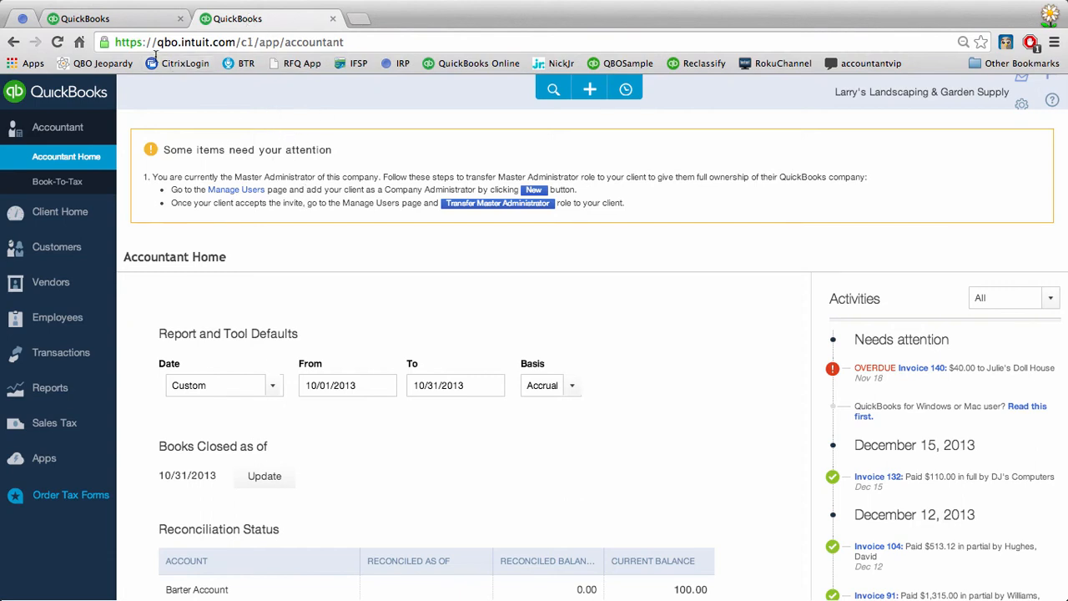
pyautogui.click(138, 20)
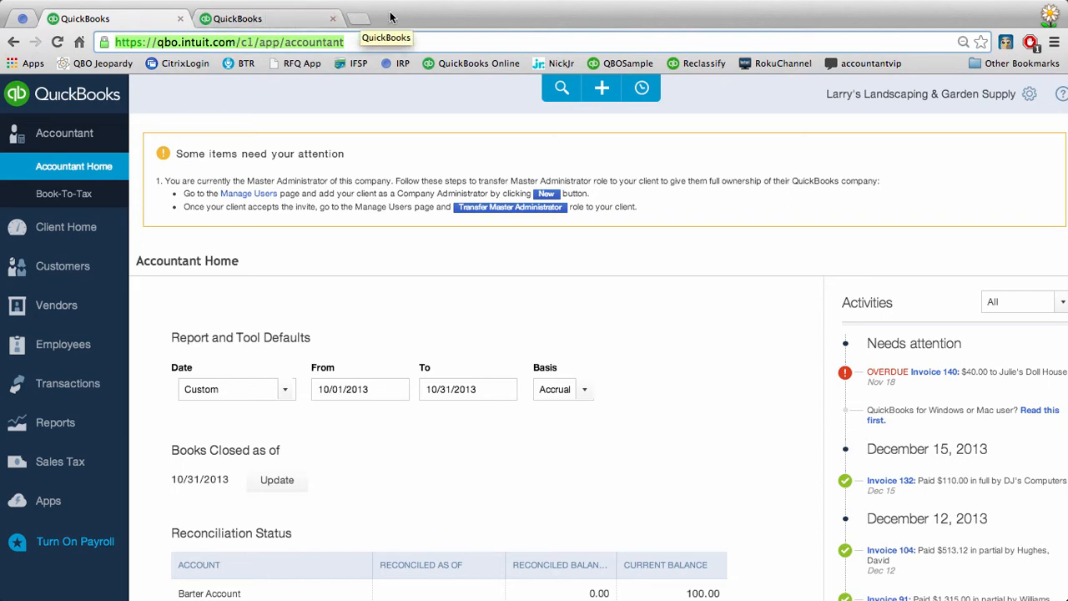
pyautogui.click(332, 19)
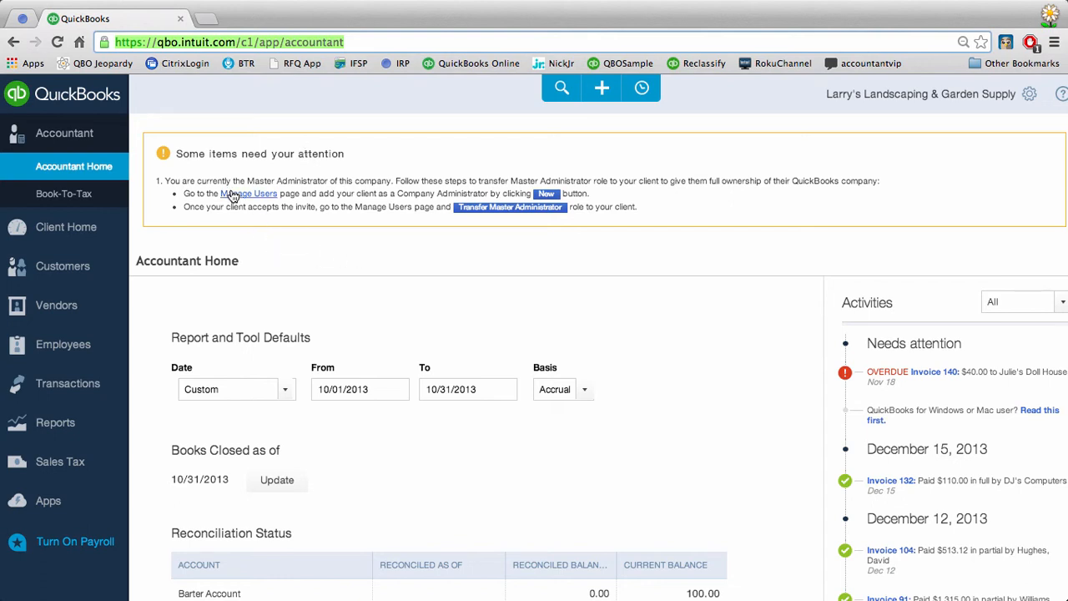
pyautogui.click(321, 175)
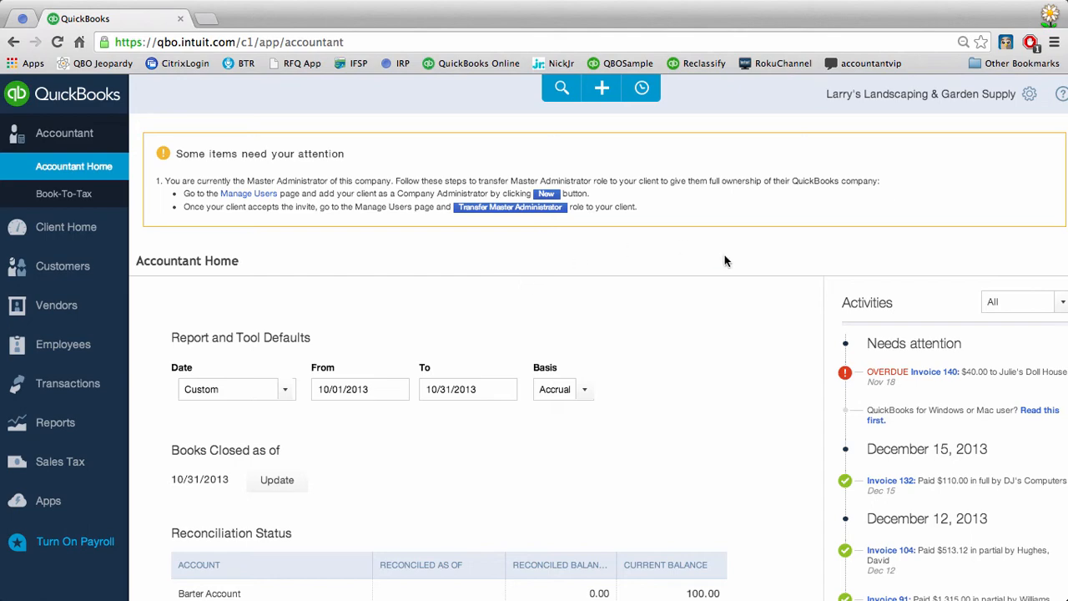
# Step: Examine the Accountant Home page, including report defaults, books-closed date, reconciliation status and accountant tips
pyautogui.scroll(-2, 664, 340)
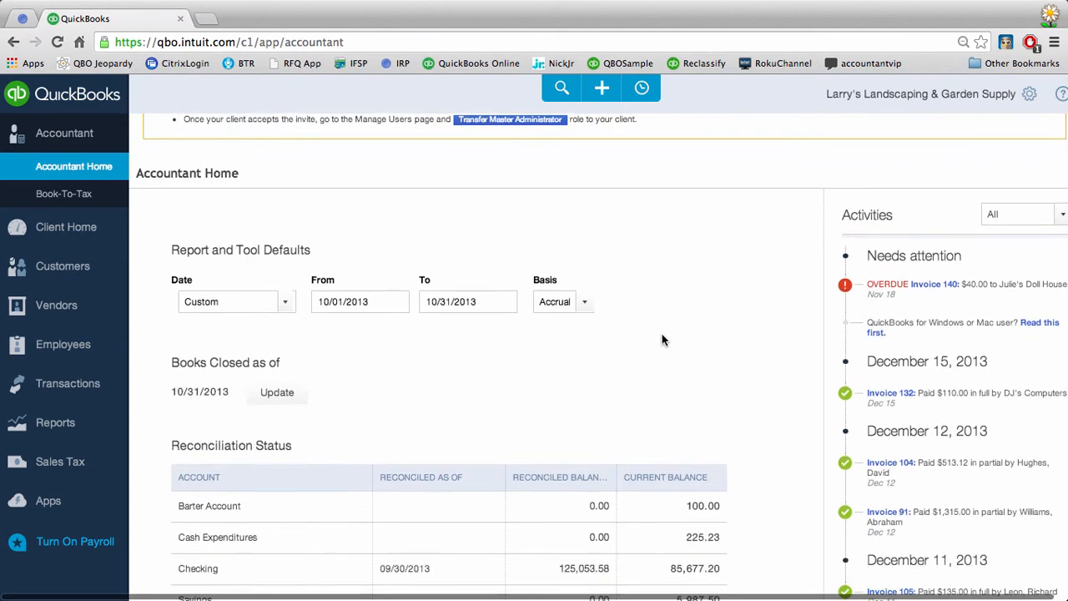
pyautogui.scroll(2, 664, 340)
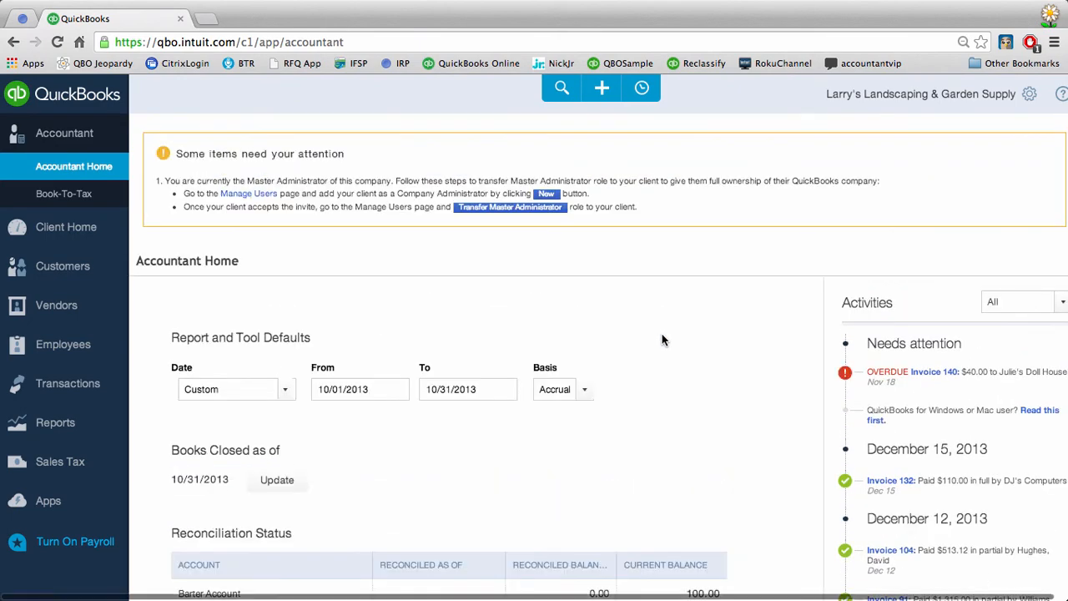
pyautogui.scroll(-3, 663, 340)
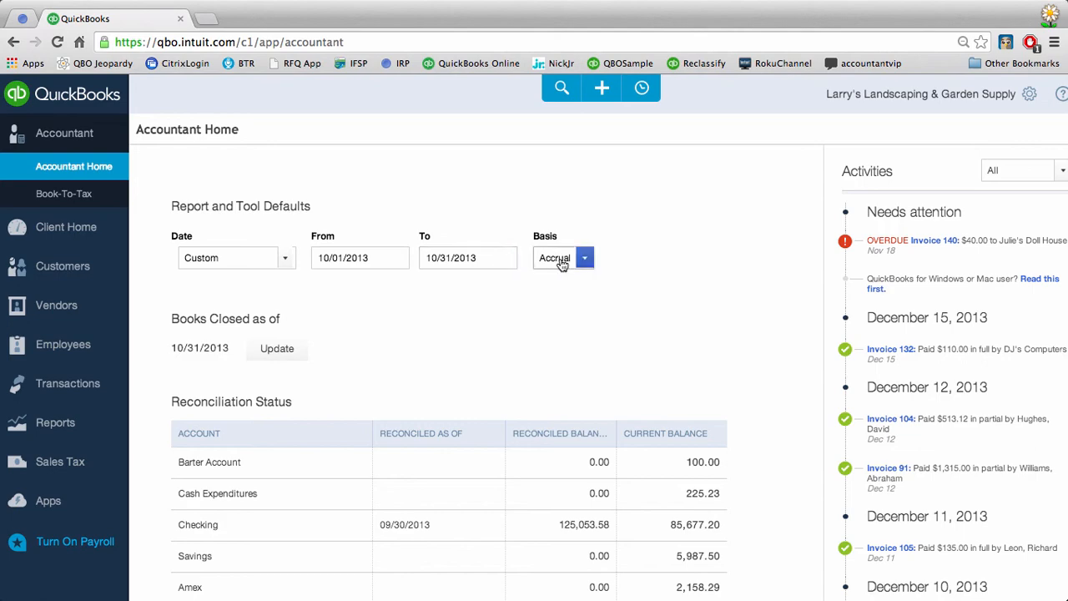
pyautogui.scroll(-5, 557, 309)
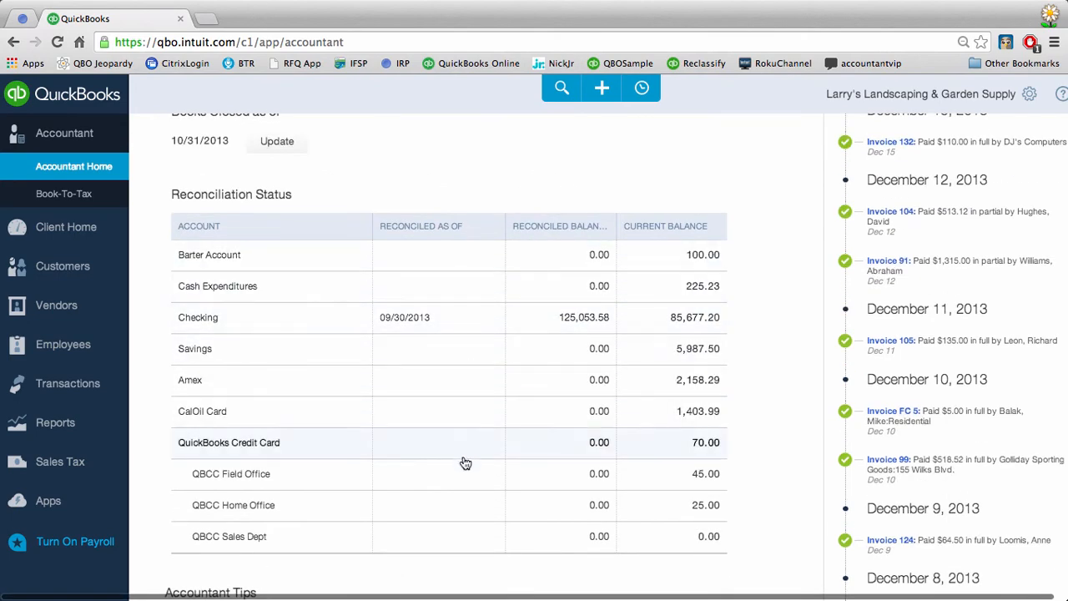
pyautogui.scroll(-4, 462, 505)
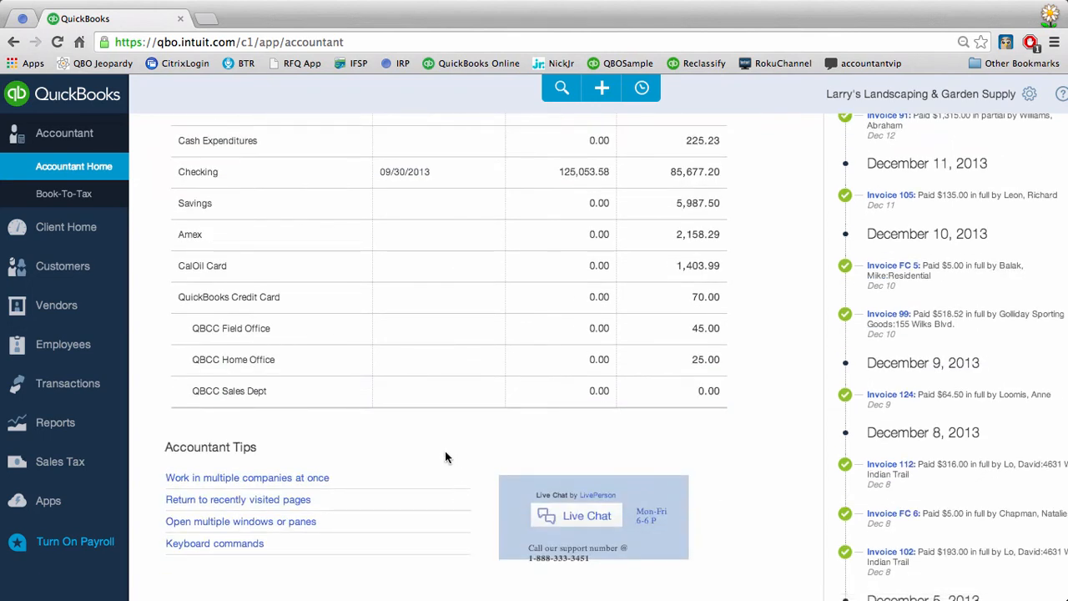
pyautogui.scroll(-2, 443, 449)
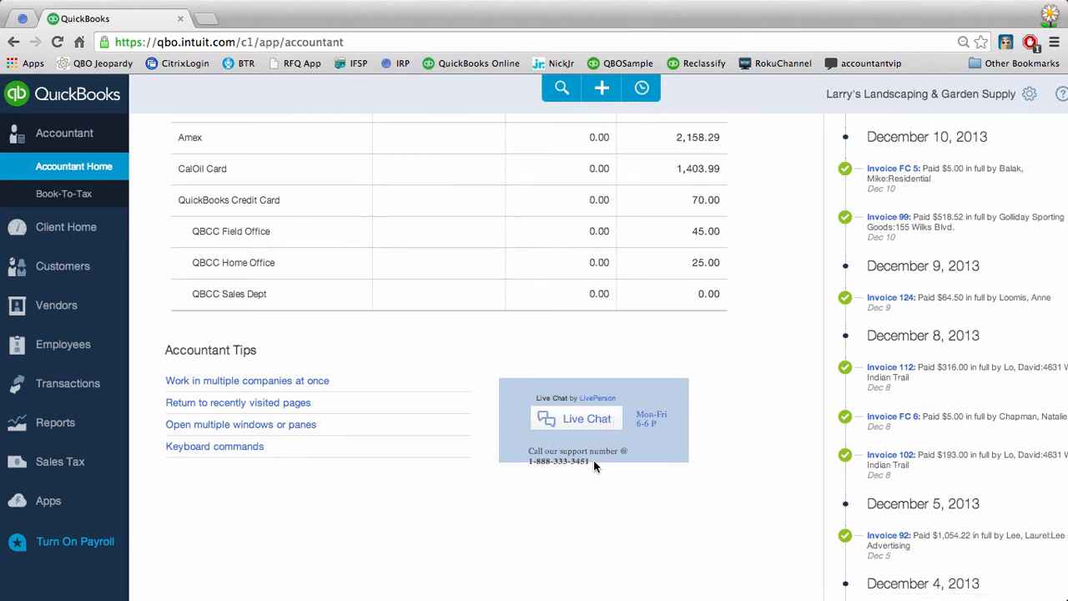
pyautogui.scroll(5, 755, 401)
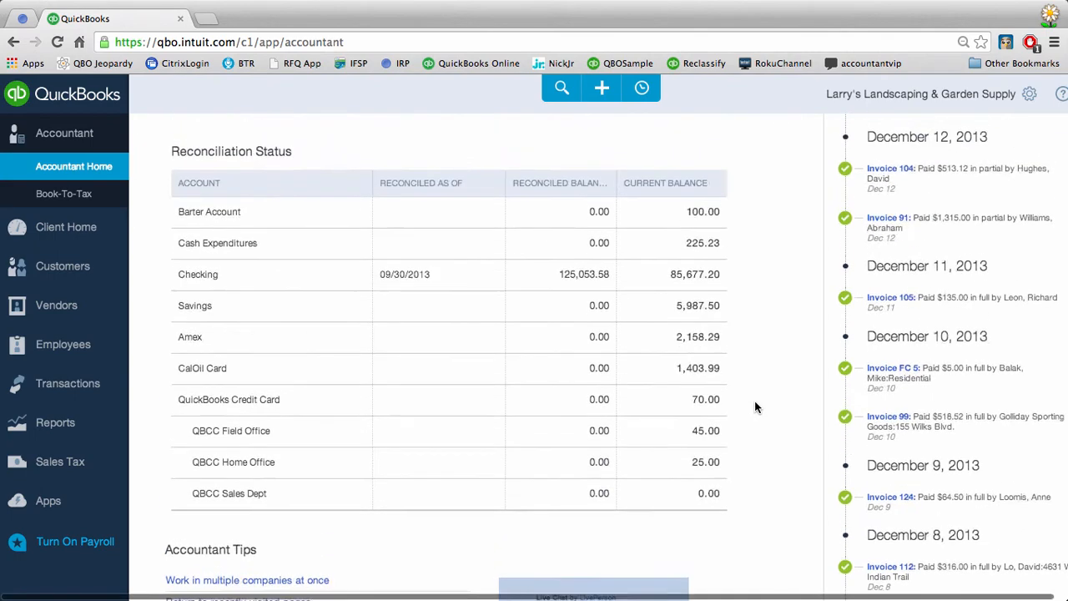
pyautogui.scroll(1, 756, 410)
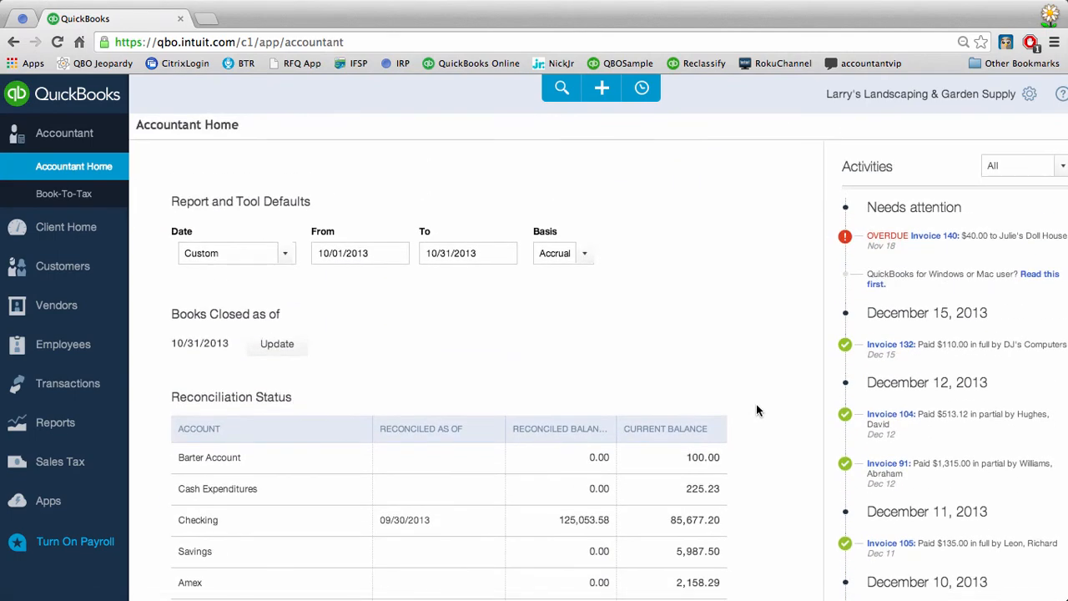
# Step: Open Write Off Invoices and list invoices with Custom age, a to-date of 12/02/2013 and a balance due less than 100.00
pyautogui.click(949, 98)
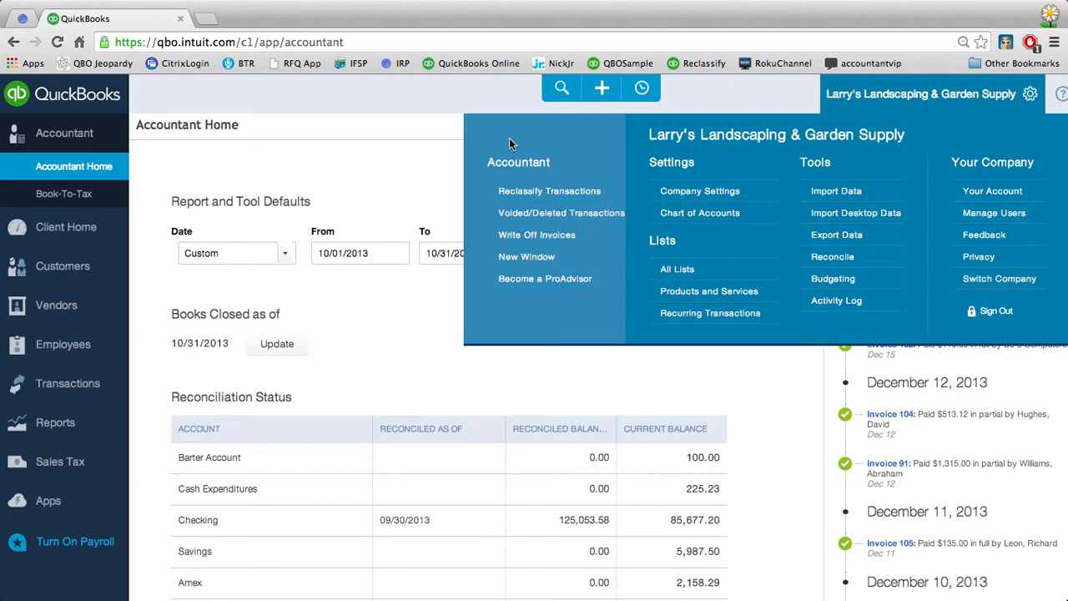
pyautogui.click(523, 243)
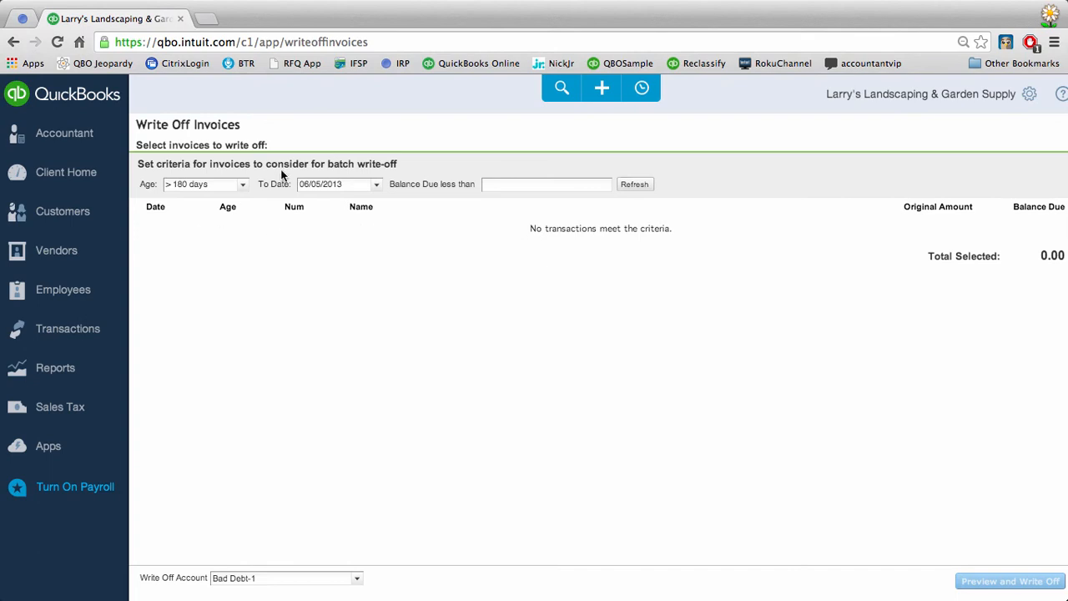
pyautogui.click(243, 185)
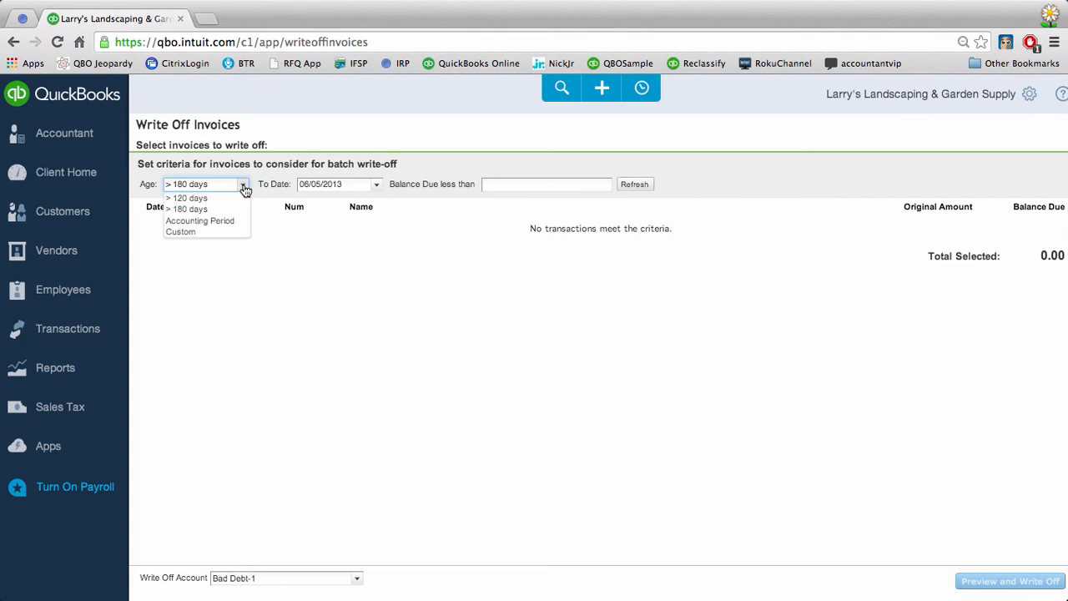
pyautogui.click(229, 232)
pyautogui.moveTo(349, 188); pyautogui.dragTo(207, 176)
pyautogui.press('t')
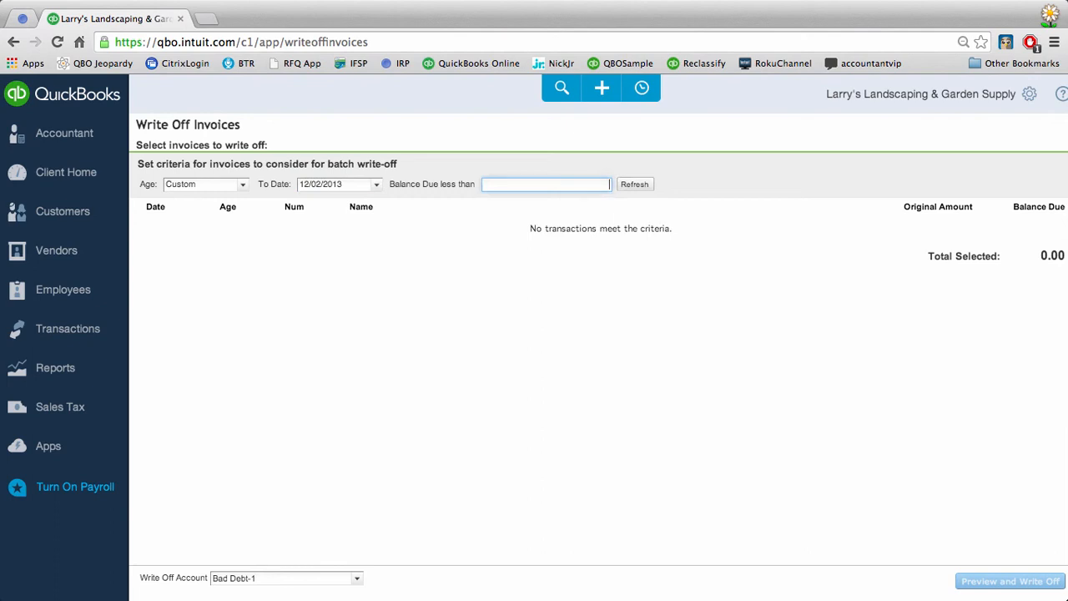
pyautogui.write('100.00')
pyautogui.click(634, 185)
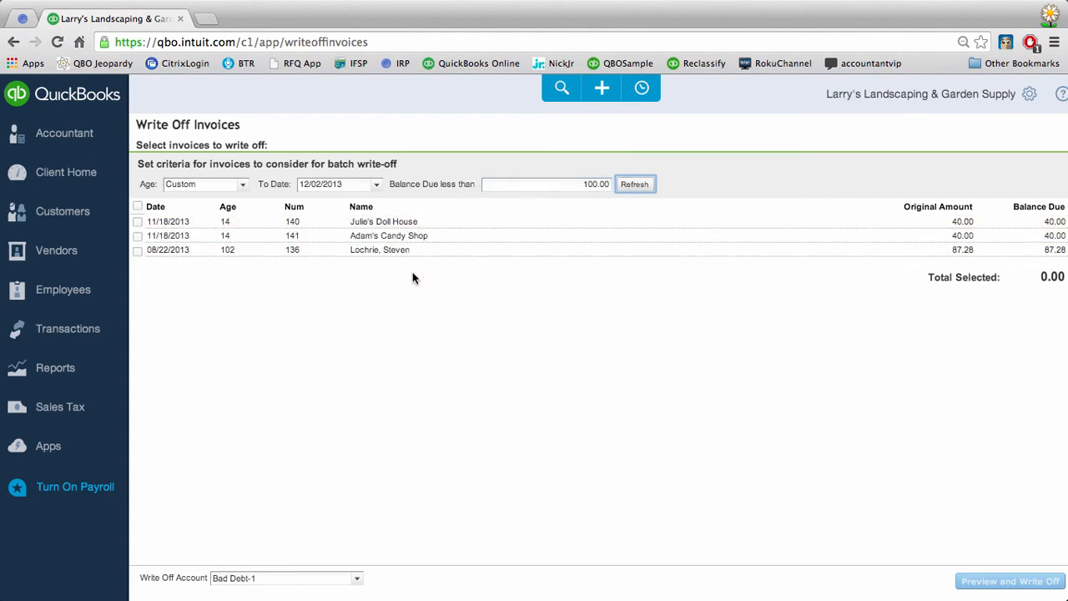
# Step: Select all listed invoices, preview their write-off to the Bad Debt-1 account, and cancel without writing them off
pyautogui.click(138, 207)
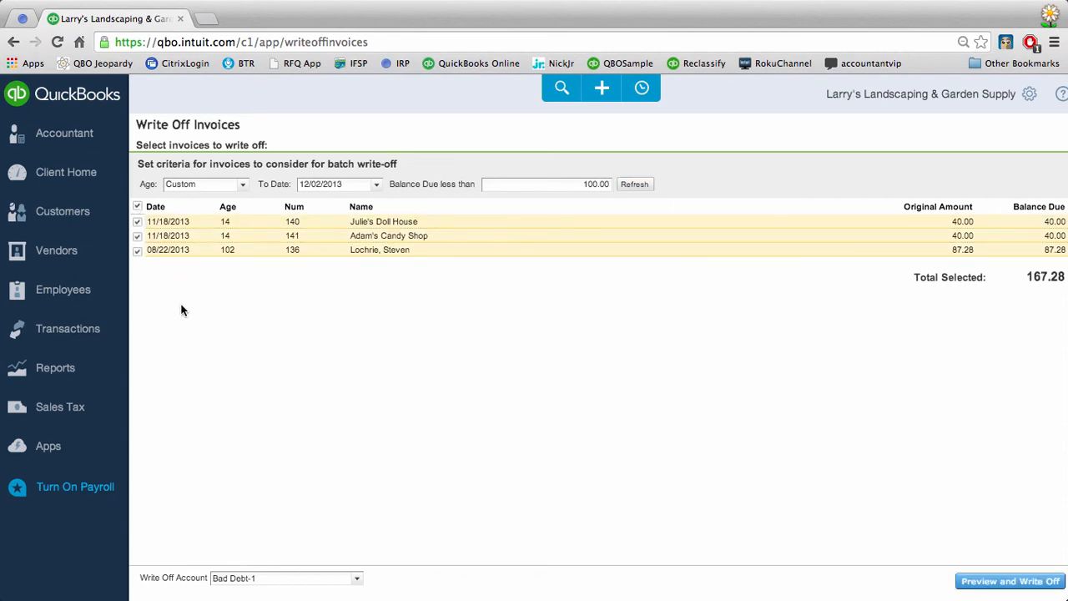
pyautogui.click(359, 581)
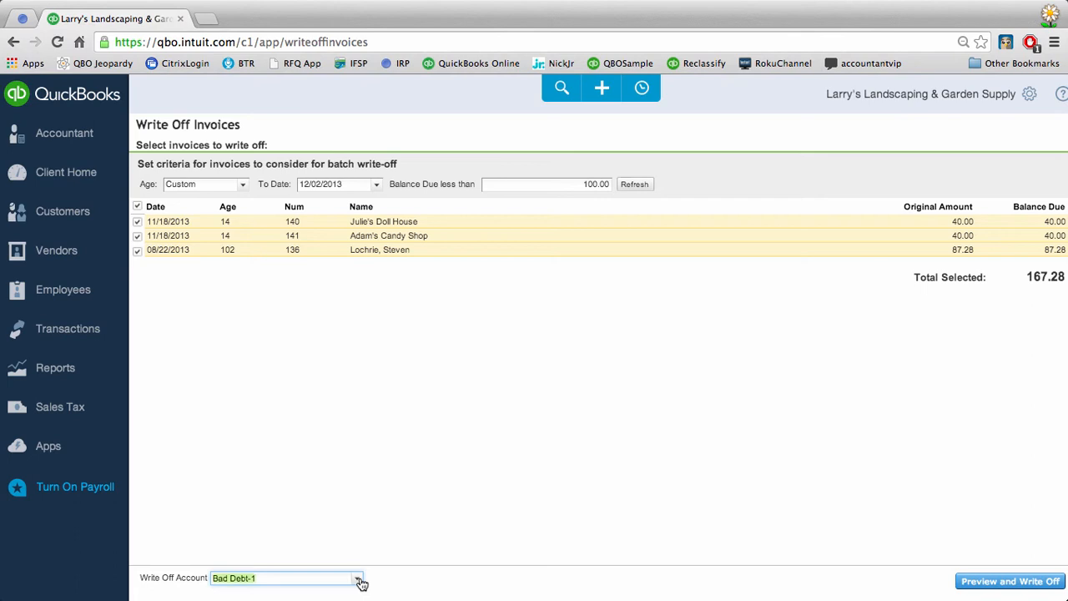
pyautogui.click(358, 581)
pyautogui.click(967, 582)
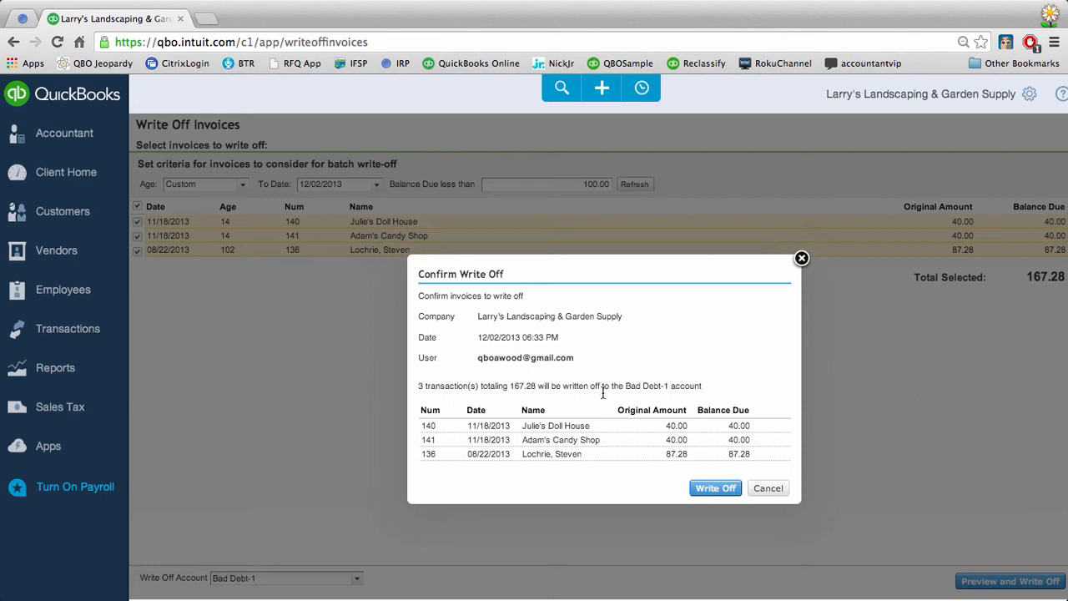
pyautogui.click(769, 489)
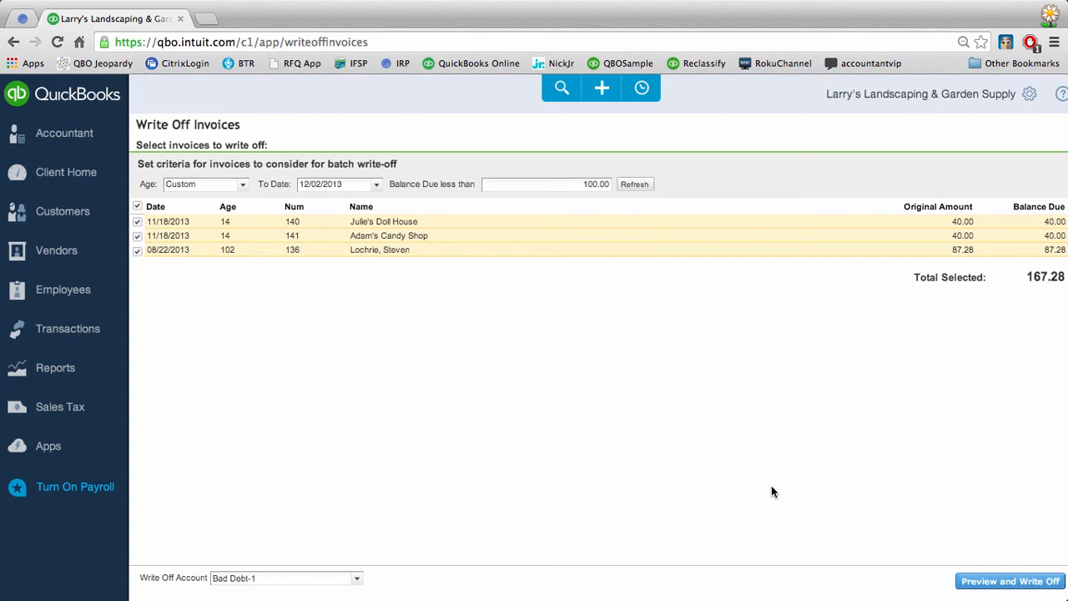
# Step: Open Reclassify Transactions, show the Decks & Patios account and select its 10/01/2013 journal entry
pyautogui.click(845, 101)
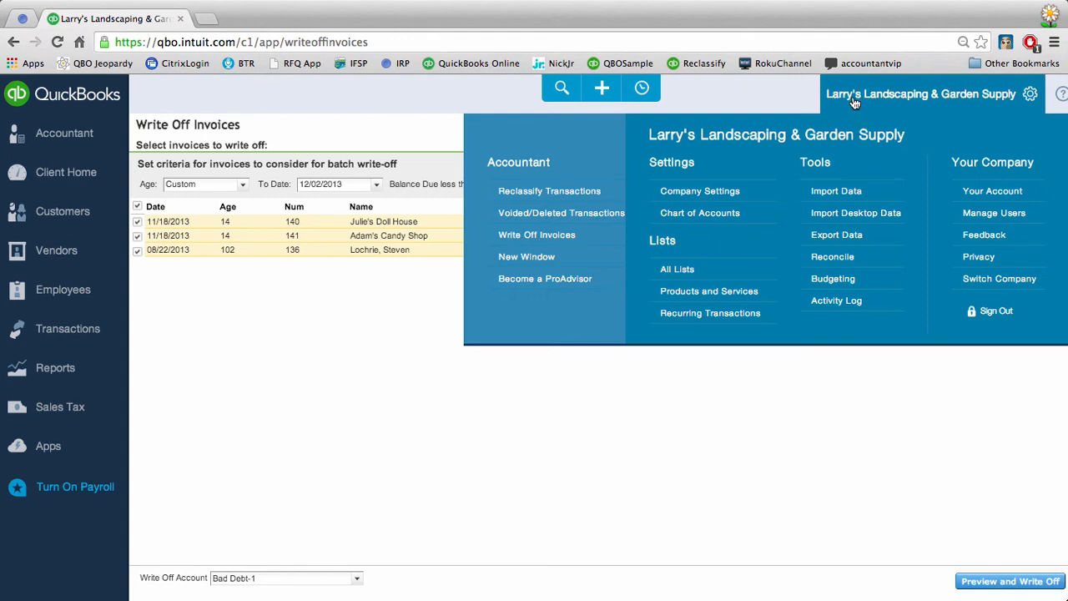
pyautogui.click(522, 193)
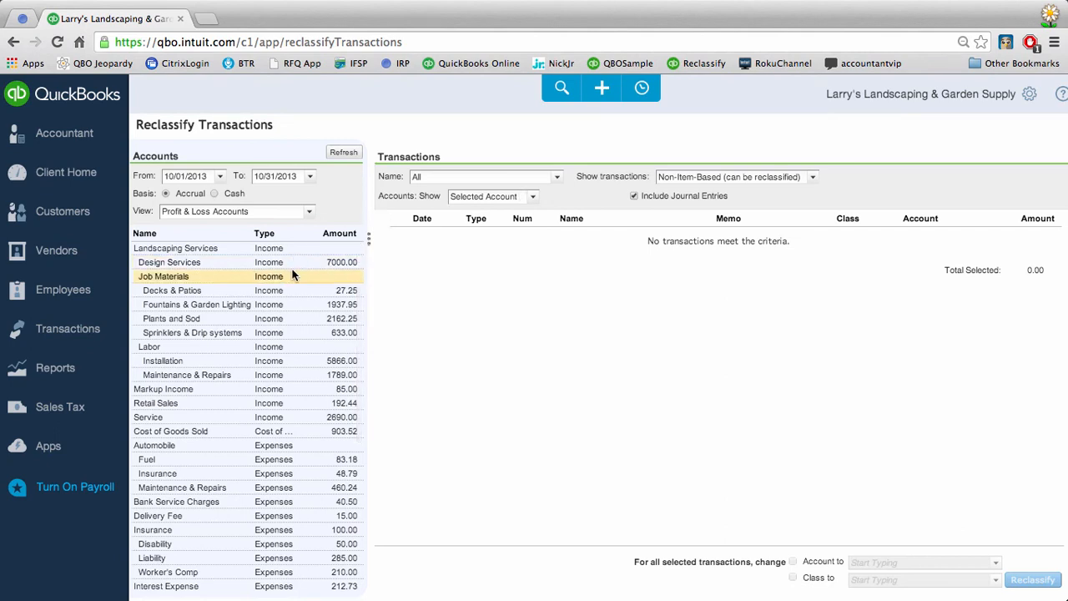
pyautogui.click(287, 293)
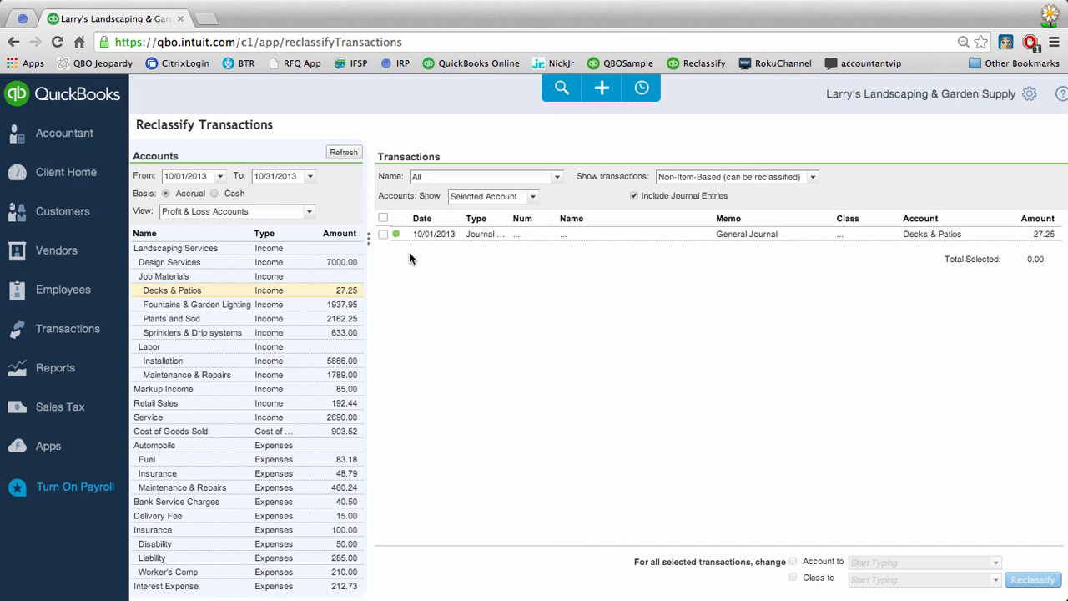
pyautogui.click(382, 234)
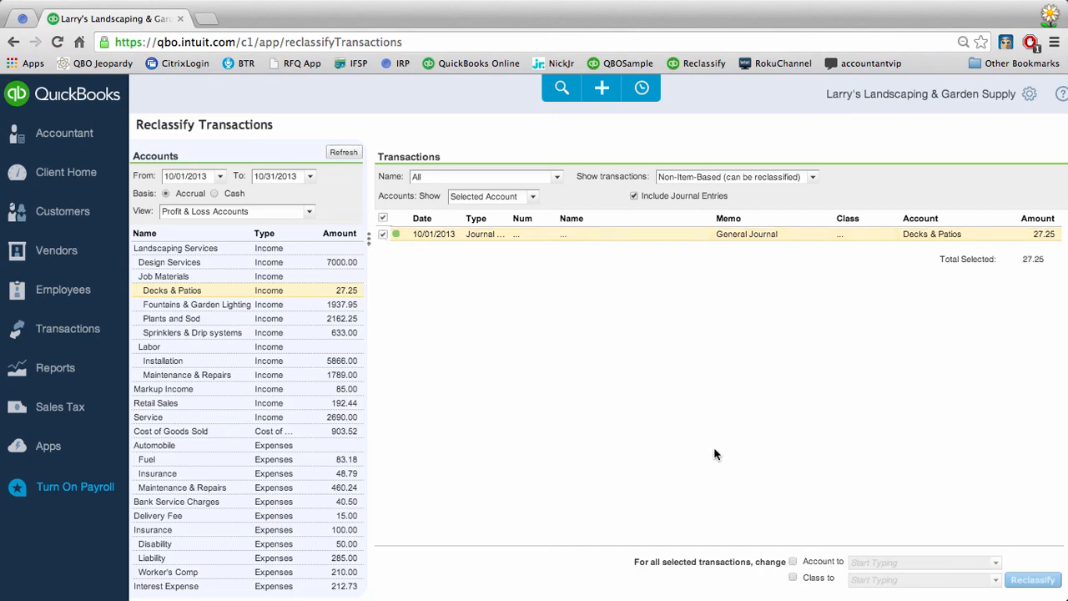
# Step: Set the selected entry's new account to Cost of Goods Sold and its new class to Maintenance
pyautogui.click(793, 561)
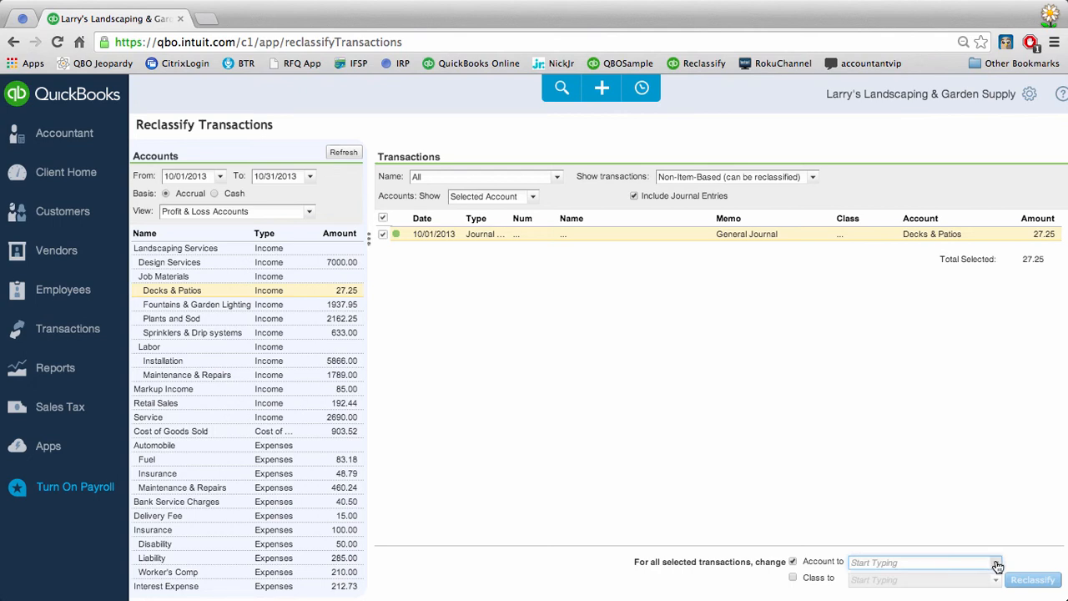
pyautogui.click(963, 562)
pyautogui.write('Cost of Goods Sold')
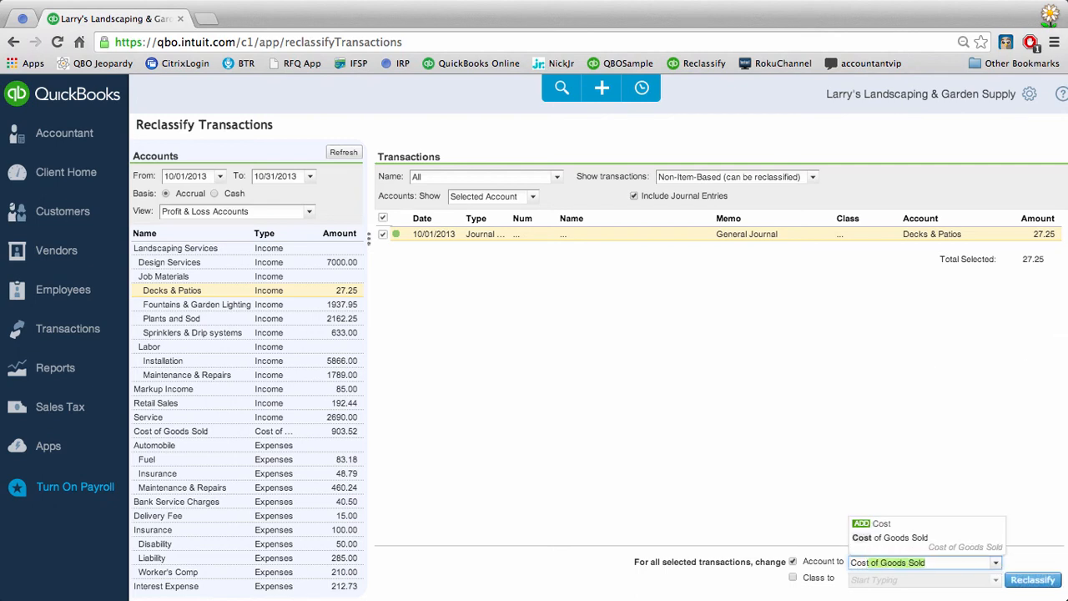
pyautogui.click(969, 539)
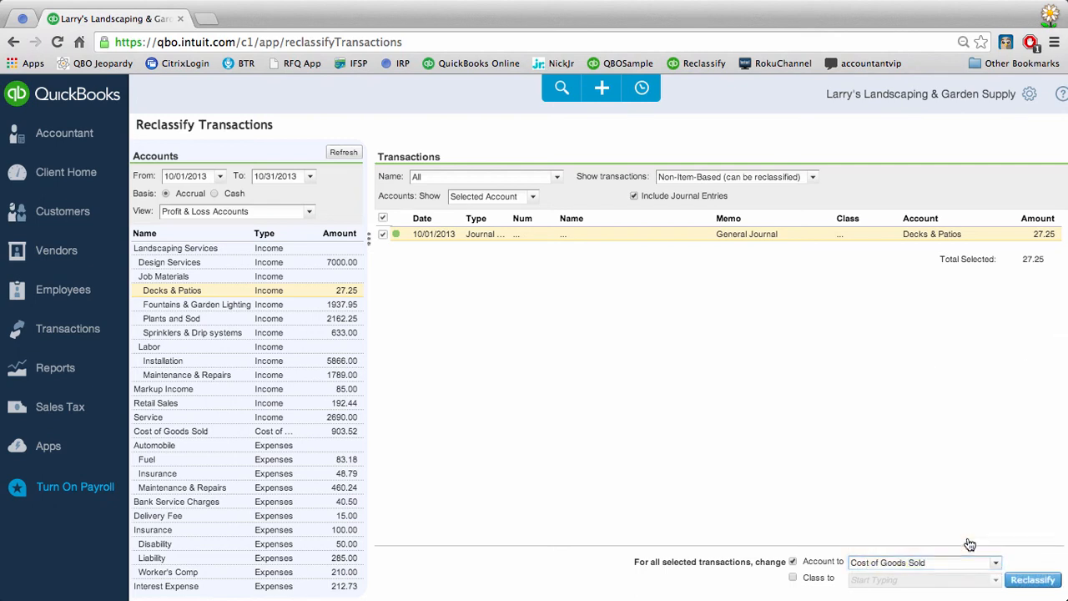
pyautogui.click(793, 578)
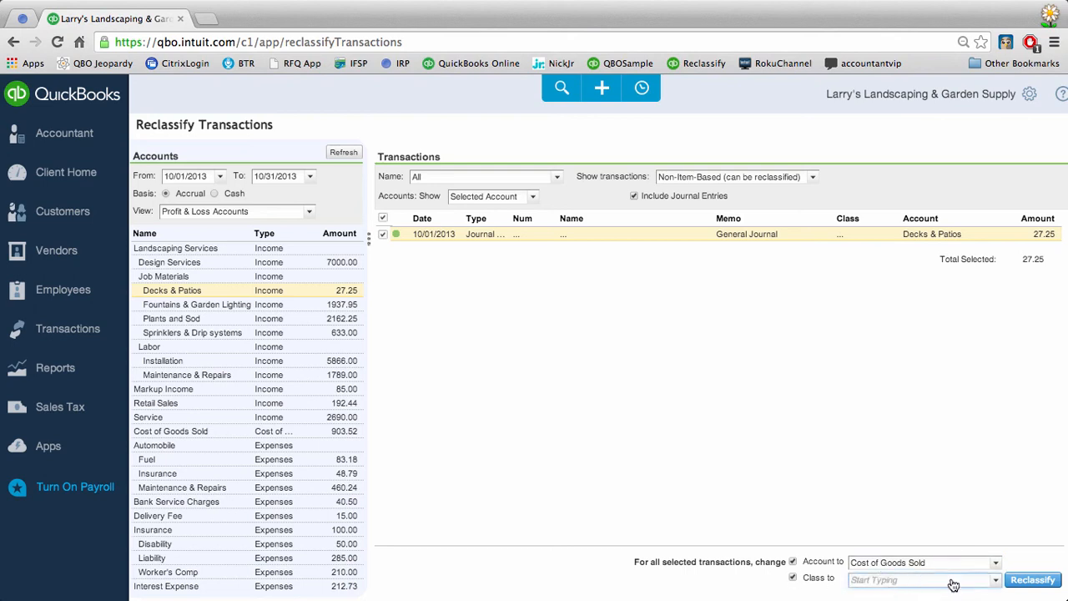
pyautogui.click(995, 580)
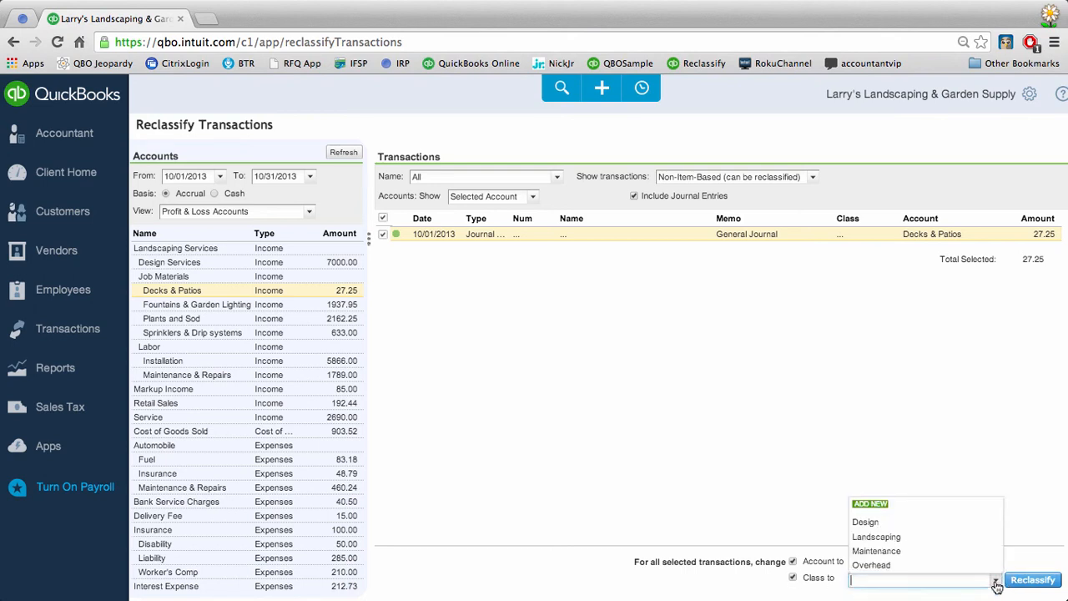
pyautogui.click(885, 554)
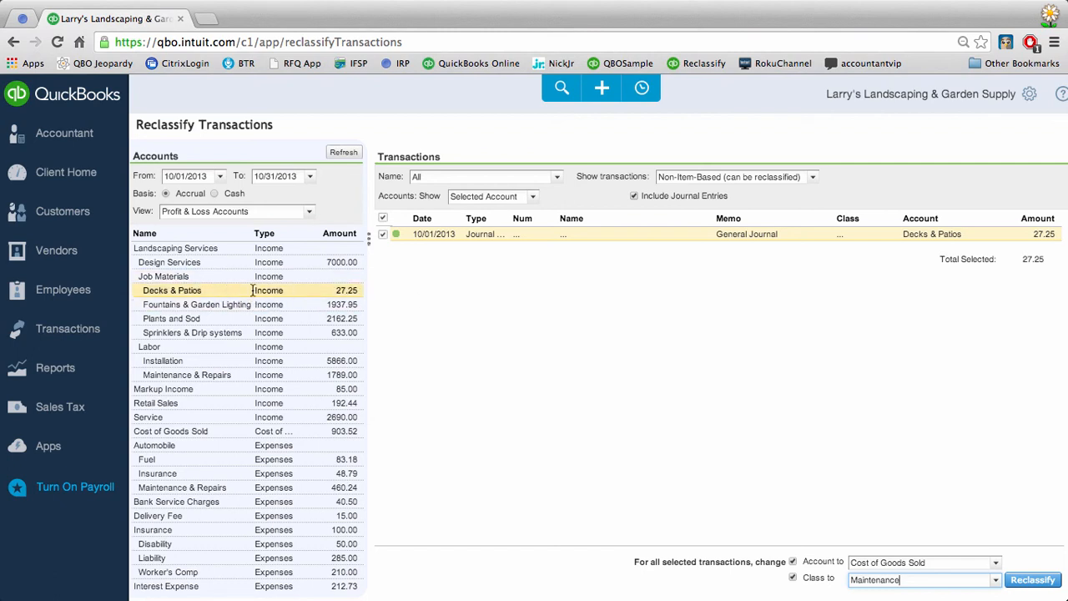
# Step: Reclassify the selected journal entry and show the transactions of the Cost of Goods Sold account
pyautogui.click(202, 177)
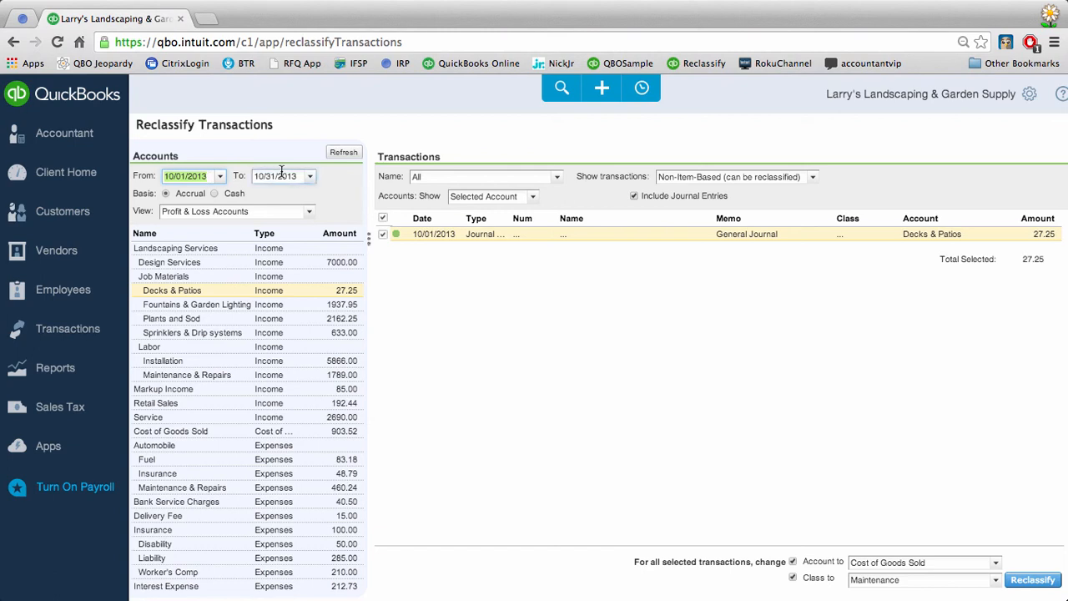
pyautogui.click(295, 179)
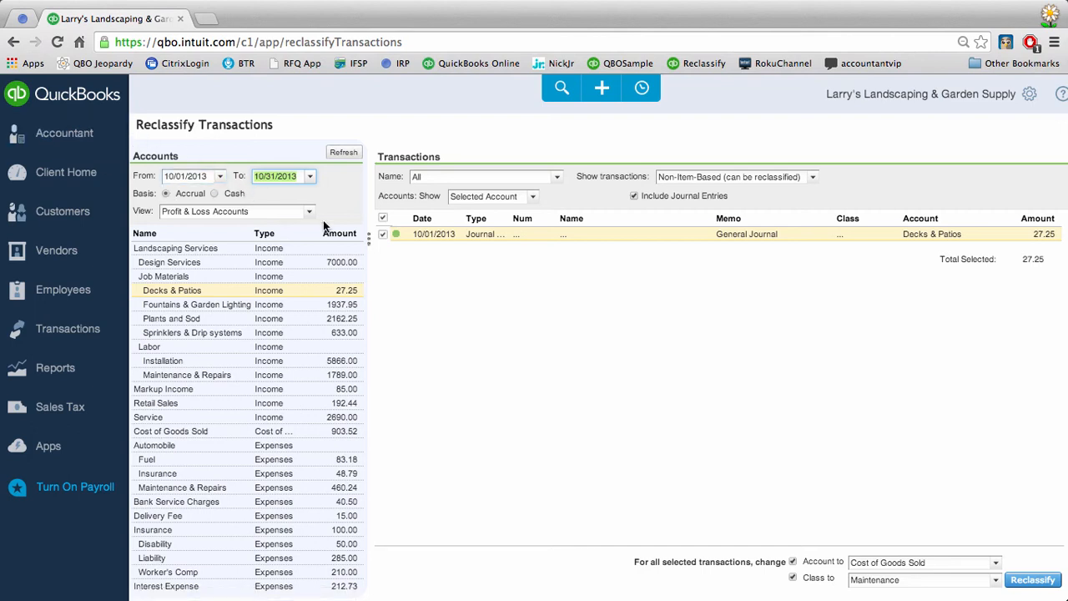
pyautogui.click(1032, 582)
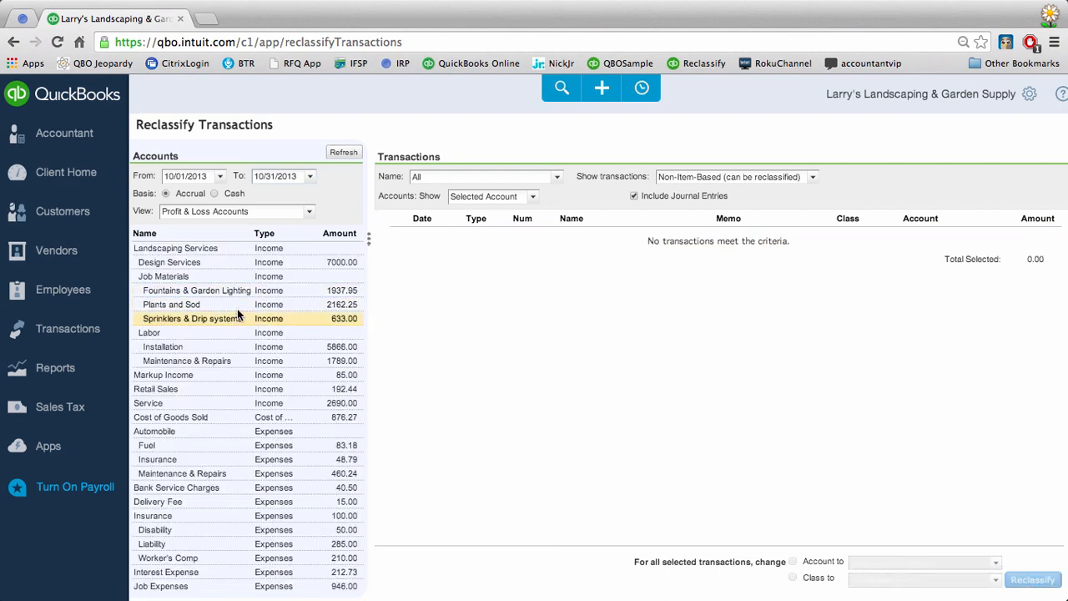
pyautogui.click(240, 416)
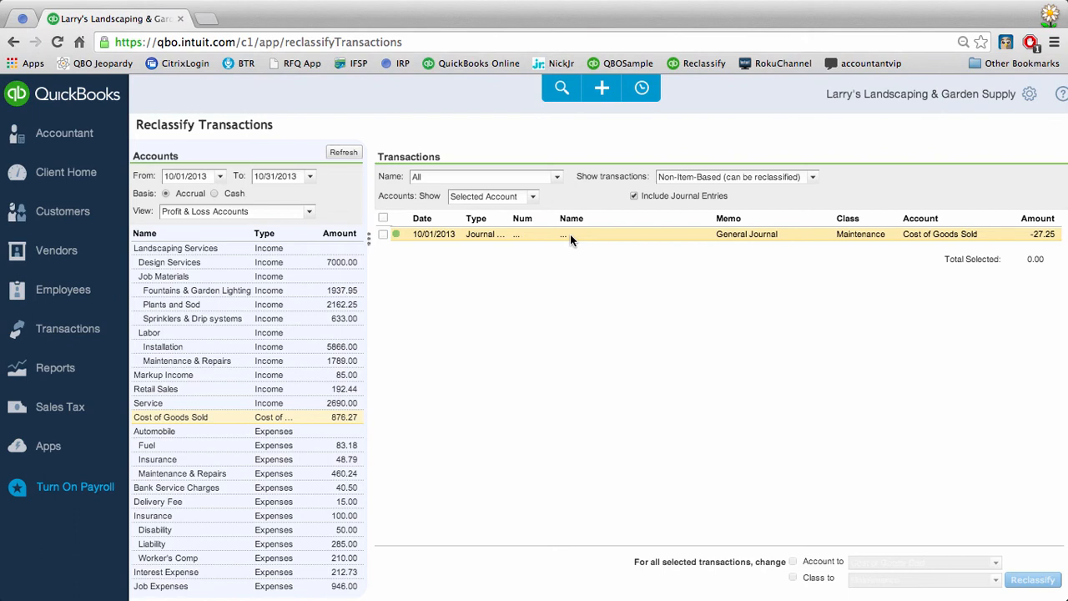
# Step: Select the Cost of Goods Sold journal entry and set its new account to Decks & Patios under Landscaping Services:Job Materials
pyautogui.click(383, 234)
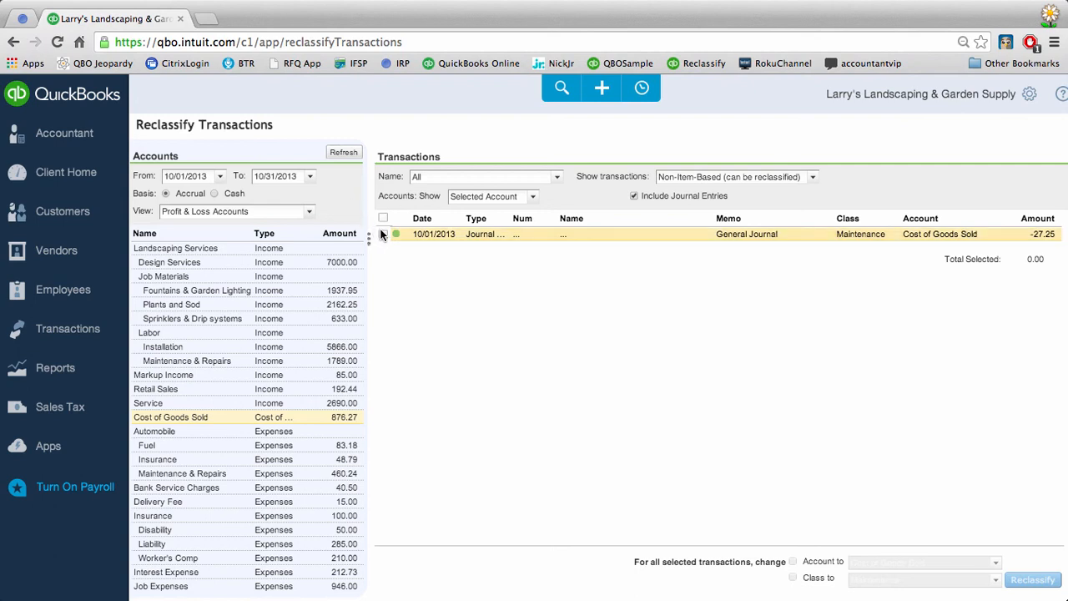
pyautogui.click(793, 561)
pyautogui.click(940, 563)
pyautogui.write('o')
pyautogui.press('BackSpace')
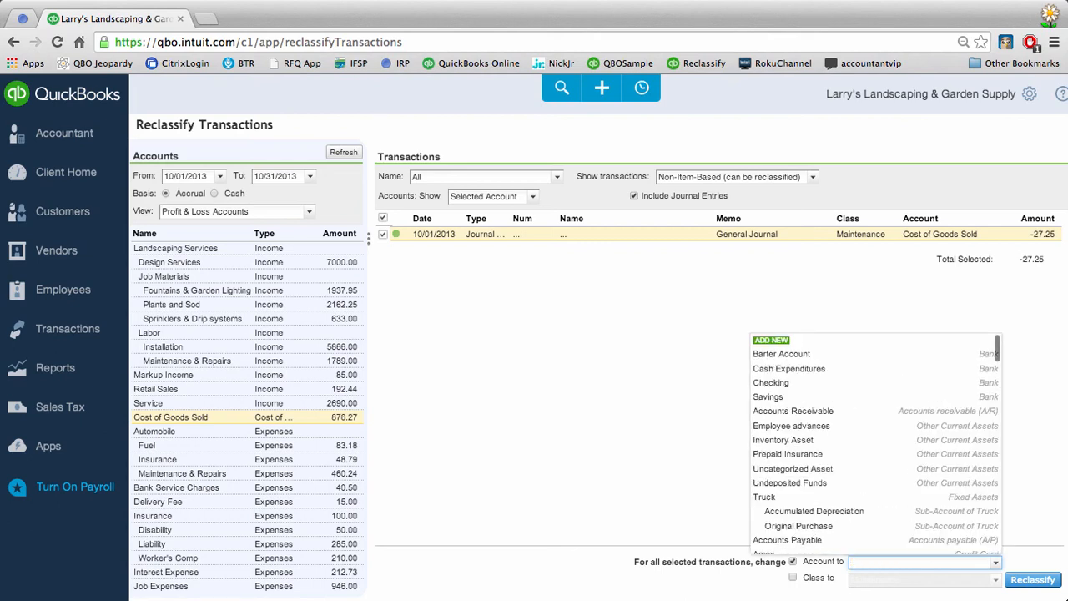
pyautogui.write('job')
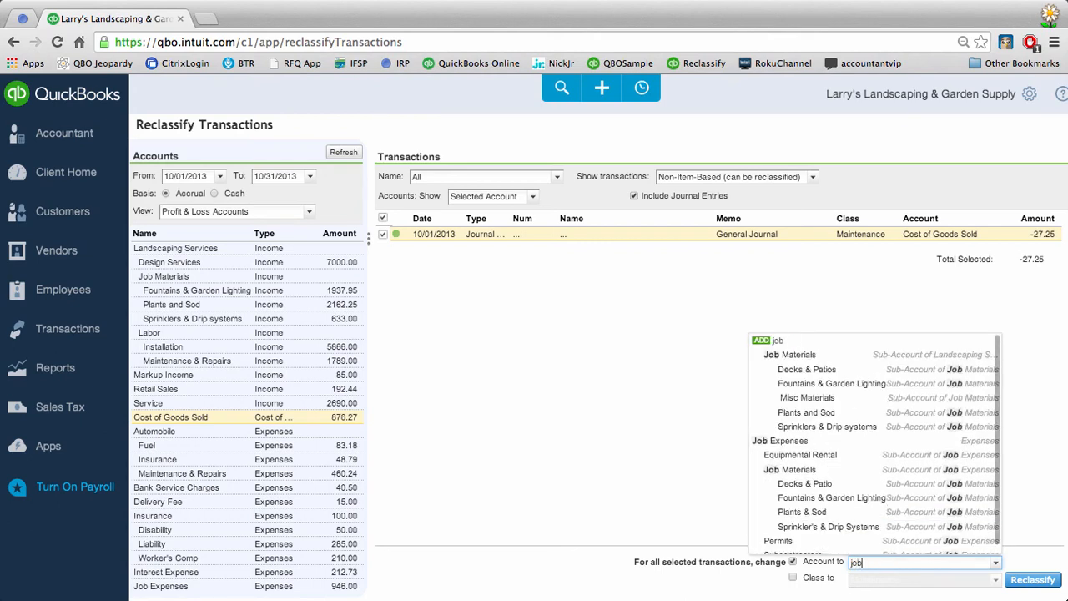
pyautogui.click(802, 374)
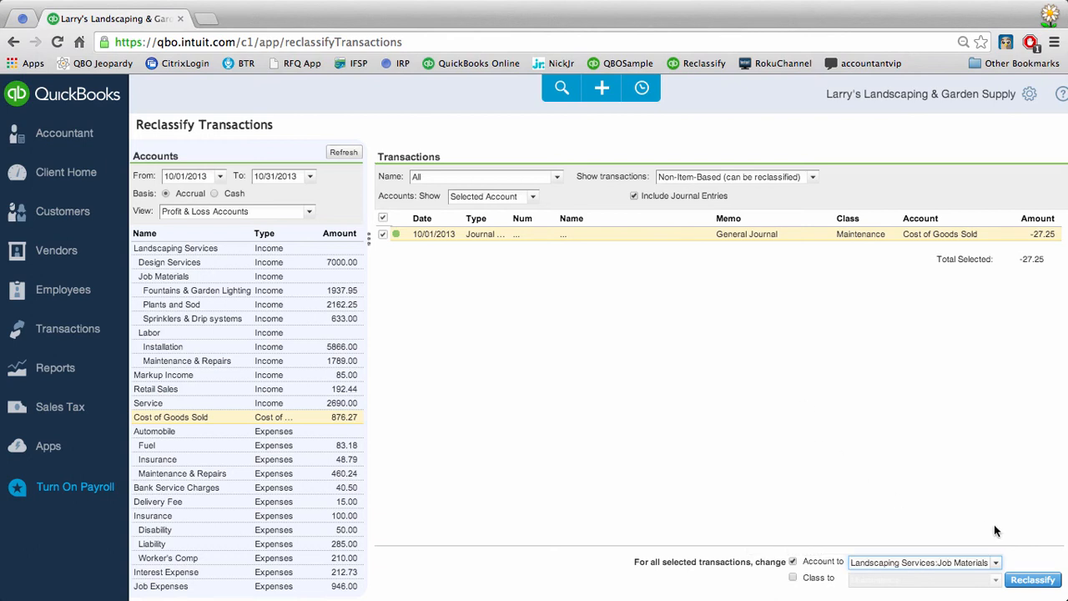
# Step: Reclassify the selected journal entry and show the transactions of the Decks & Patios income account
pyautogui.click(1018, 582)
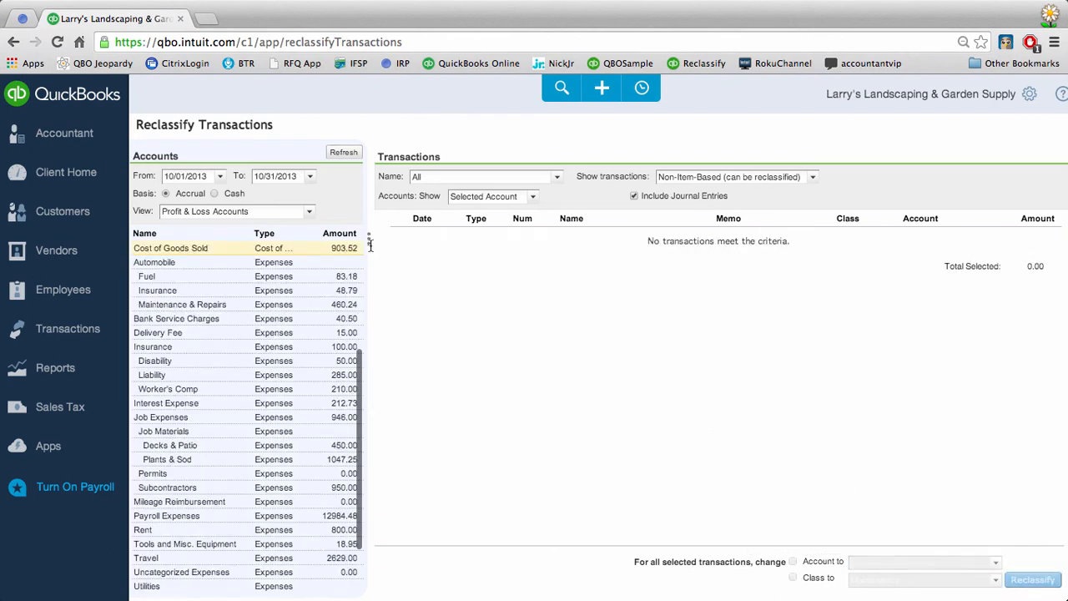
pyautogui.scroll(5, 303, 290)
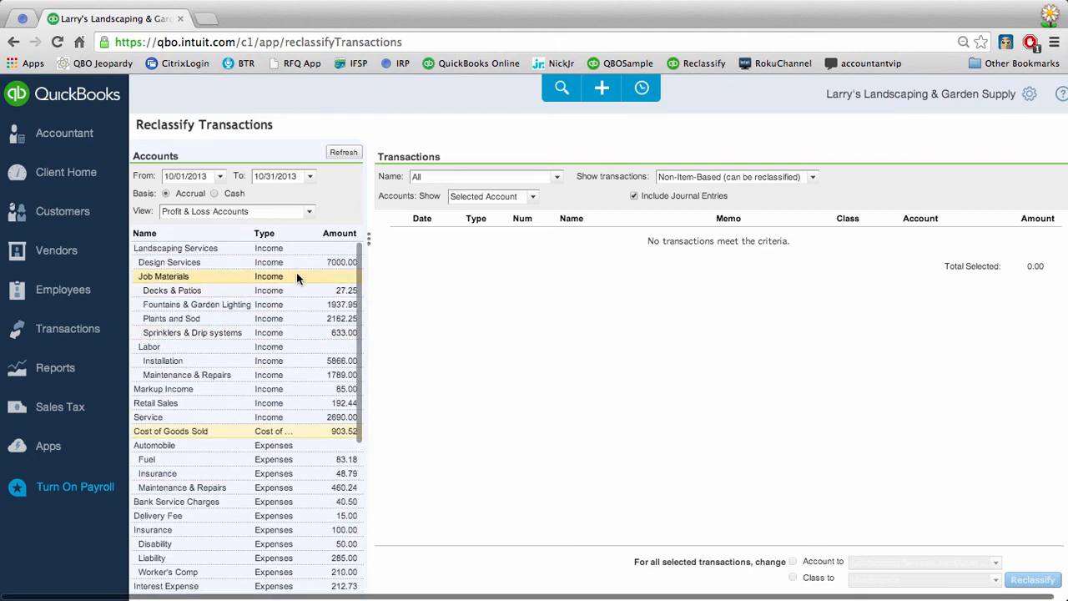
pyautogui.click(294, 289)
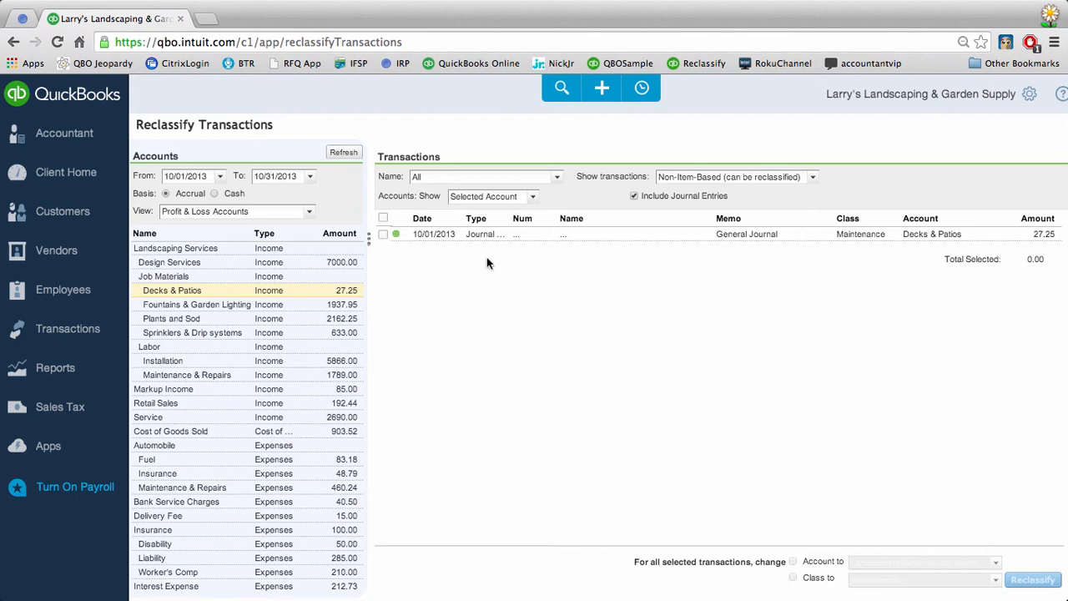
# Step: Filter the transactions to Item-Based (can change only Class) and show those of the Fountains & Garden Lighting income account
pyautogui.click(812, 177)
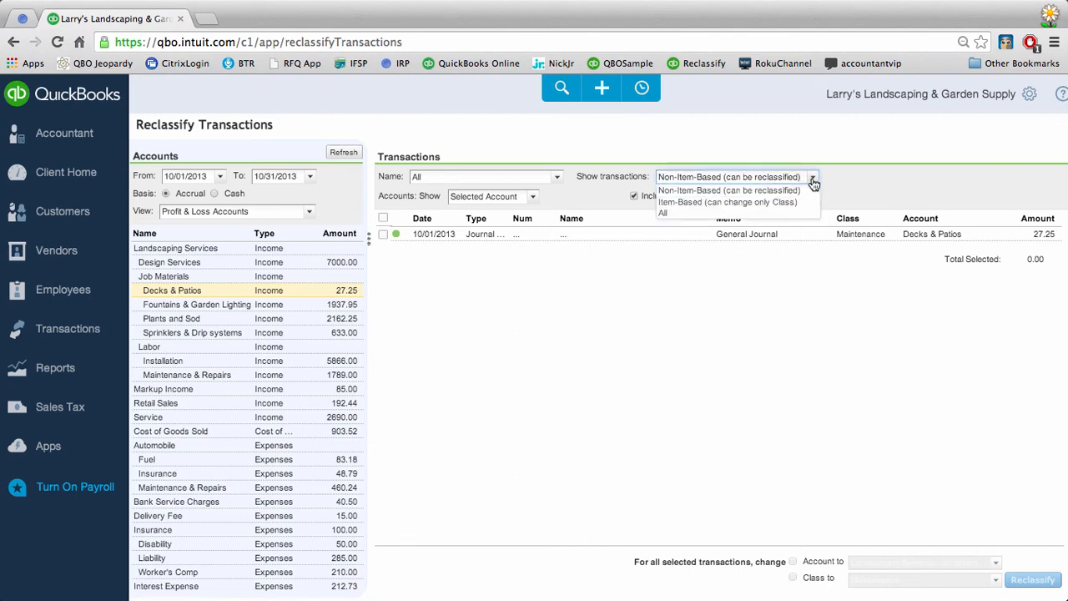
pyautogui.click(786, 201)
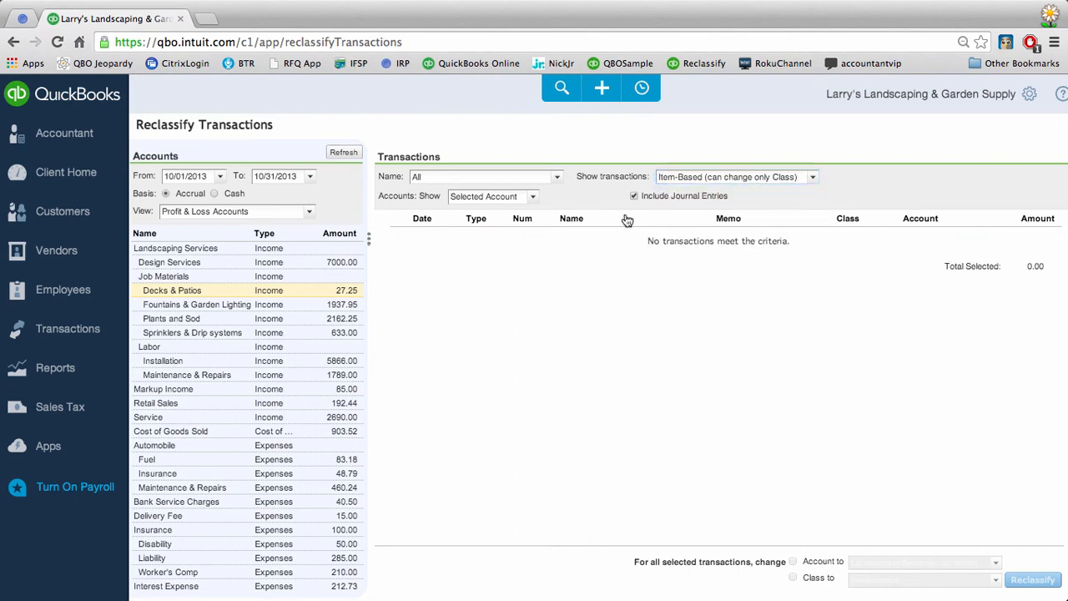
pyautogui.click(314, 304)
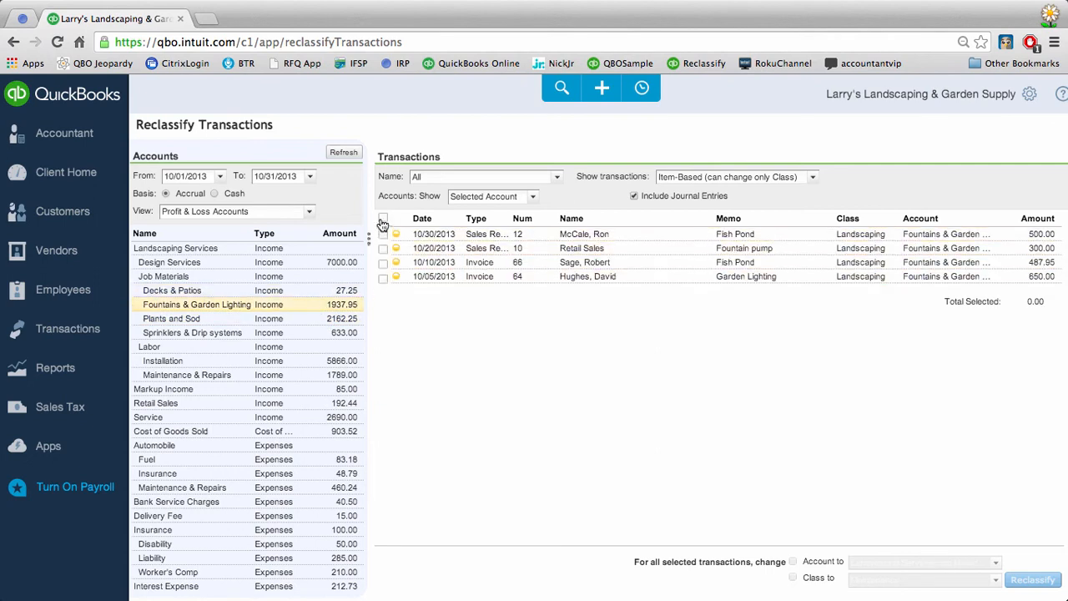
# Step: Select all listed Fountains & Garden Lighting transactions and reclassify them to the Maintenance class
pyautogui.click(383, 219)
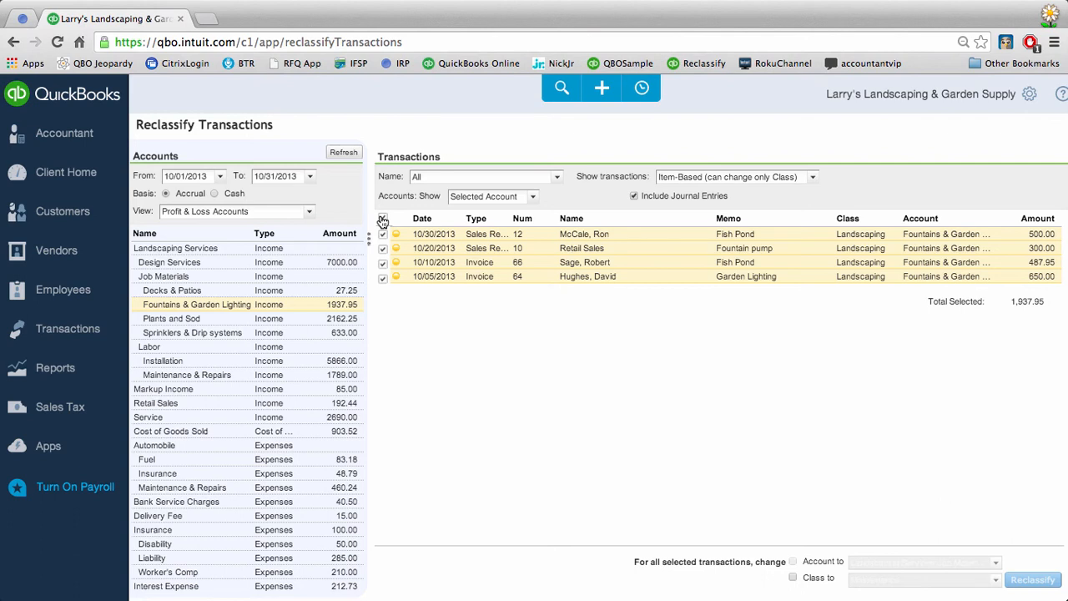
pyautogui.click(794, 577)
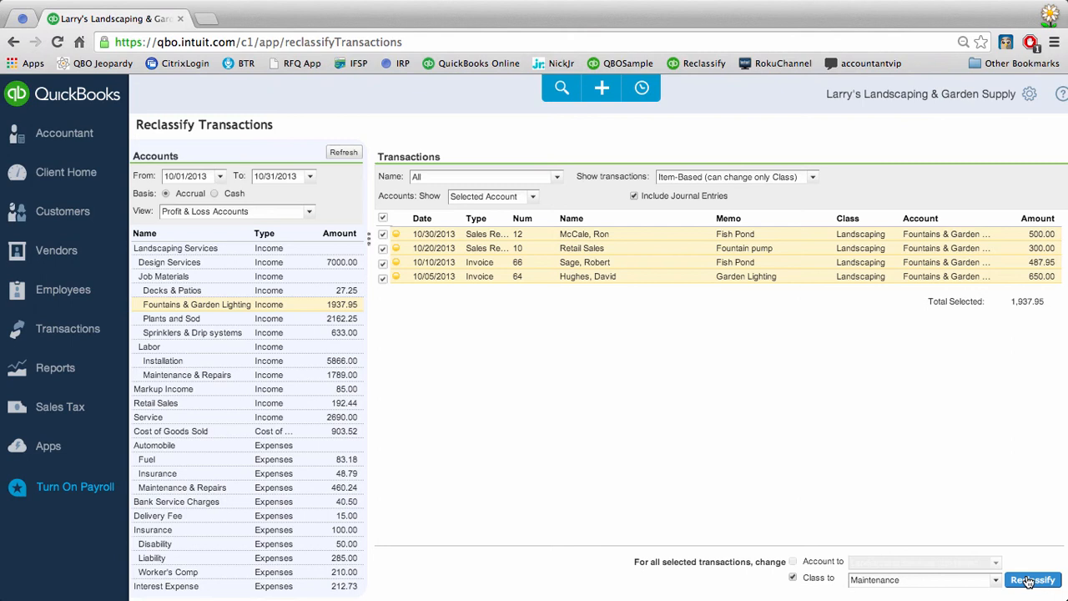
pyautogui.click(1029, 581)
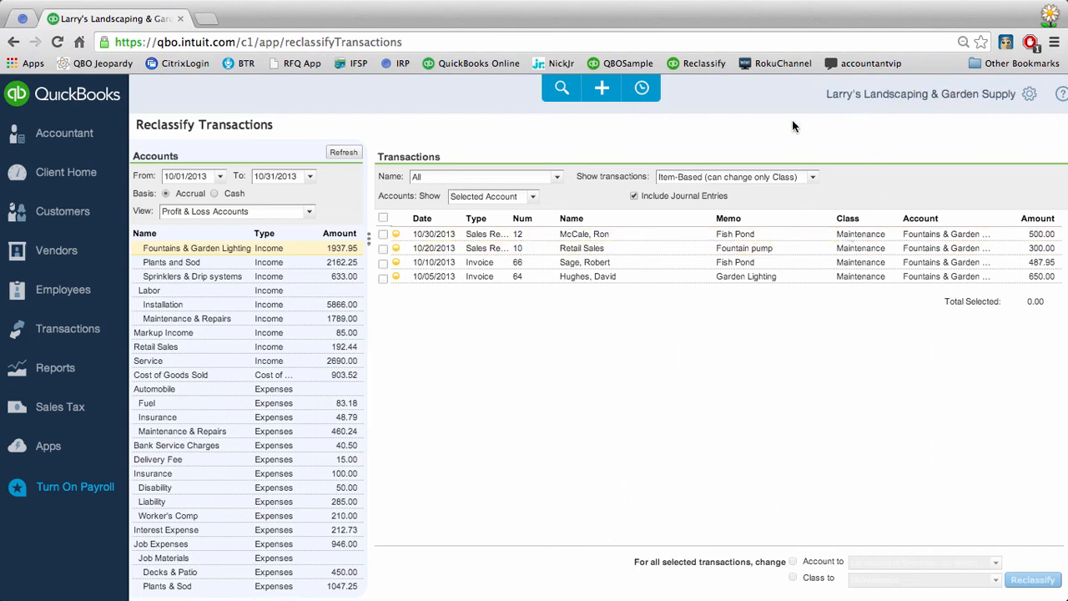
# Step: Look over the transaction types that can be created for customers, vendors, employees and other purposes
pyautogui.click(602, 90)
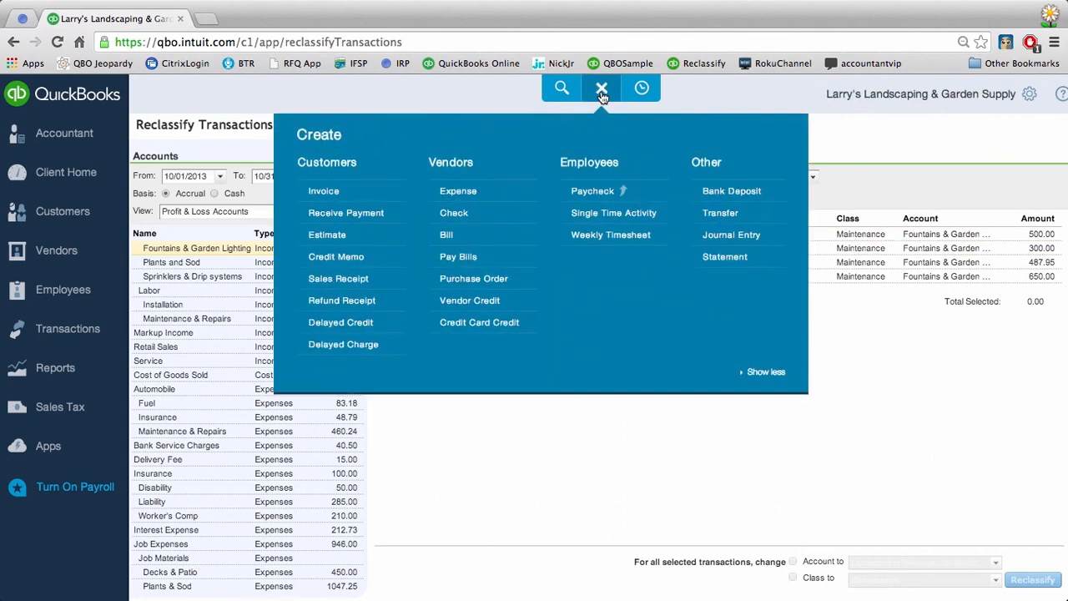
pyautogui.click(602, 90)
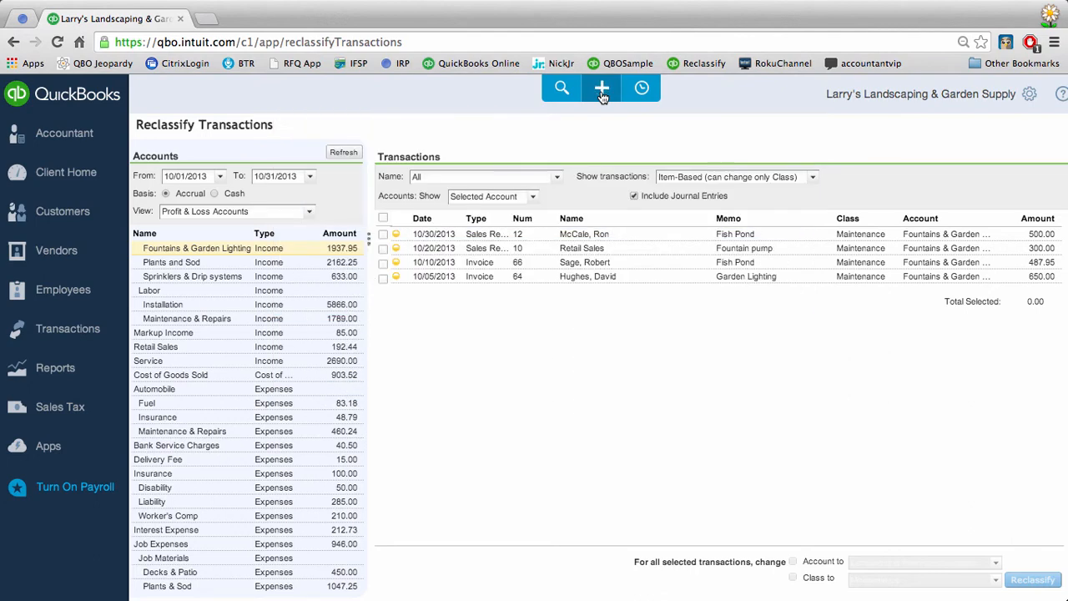
pyautogui.click(602, 90)
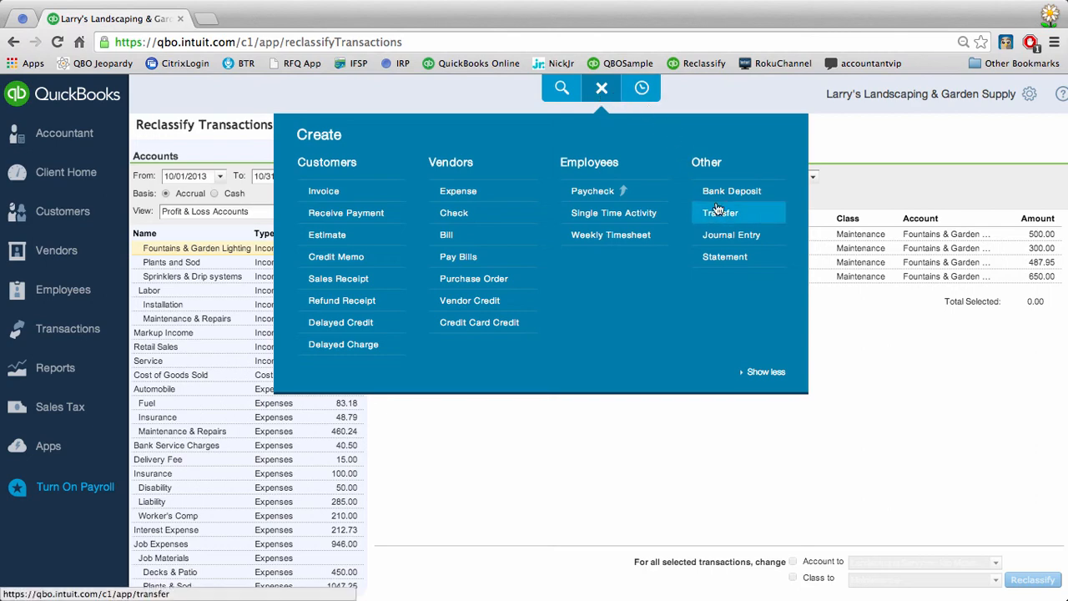
pyautogui.click(602, 90)
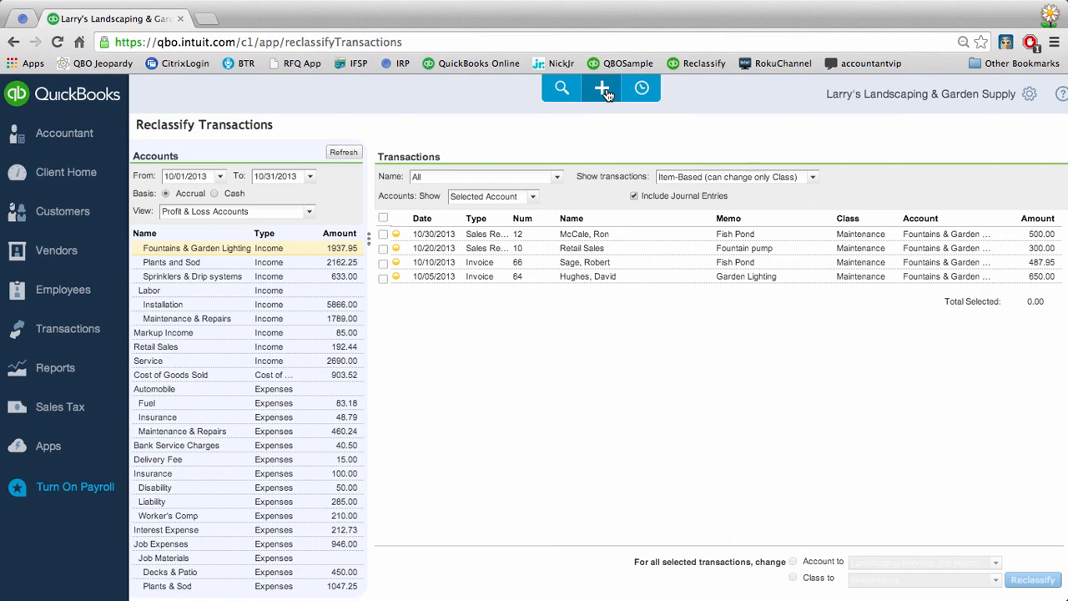
# Step: Start an adjusting journal entry with Checking as the first line's account, and cancel it without saving
pyautogui.click(604, 90)
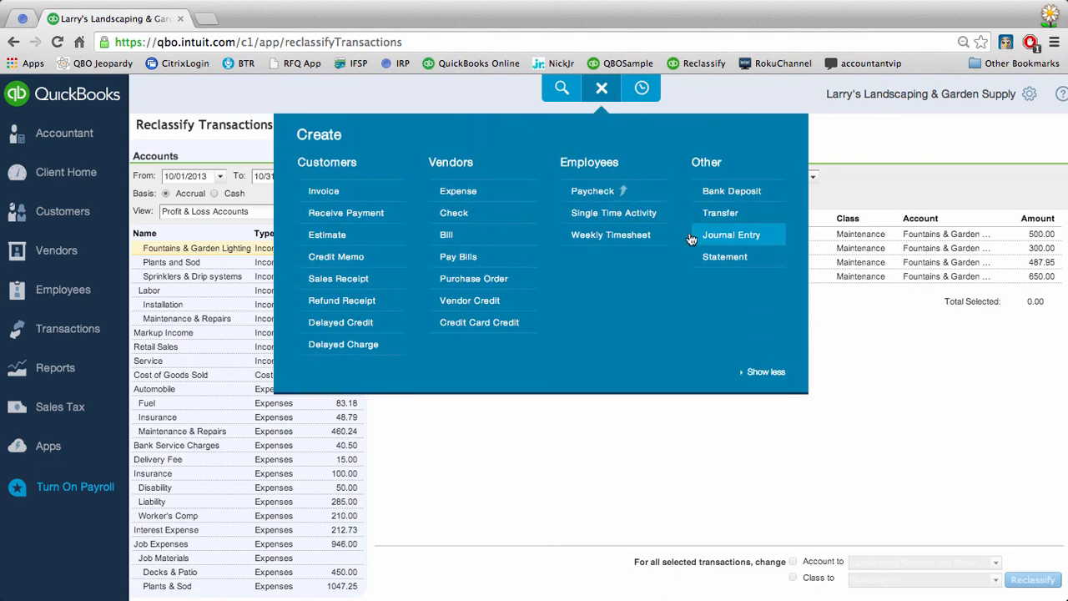
pyautogui.click(731, 237)
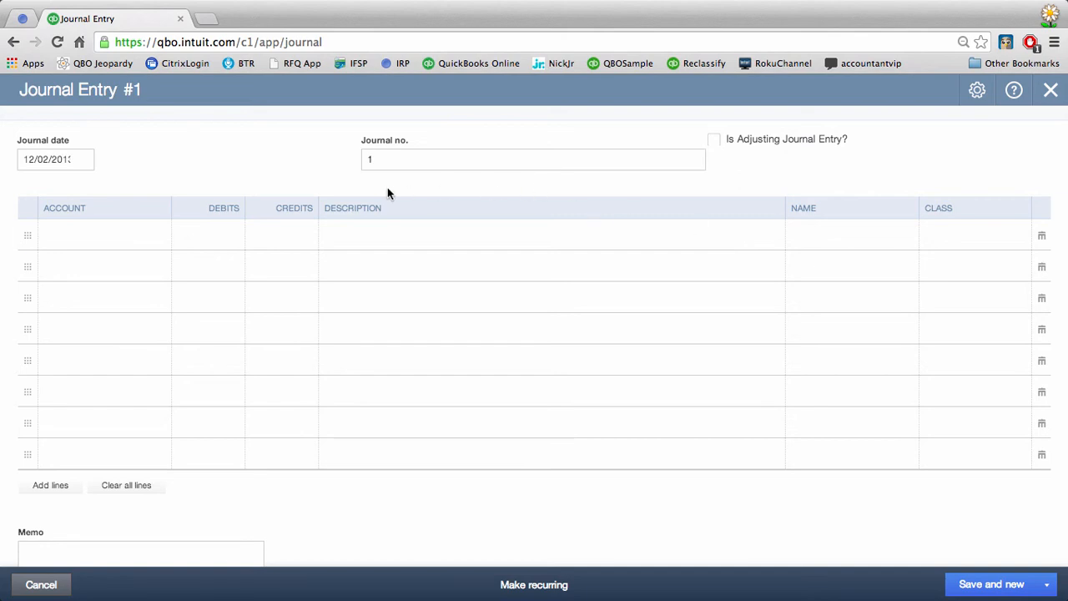
pyautogui.click(714, 141)
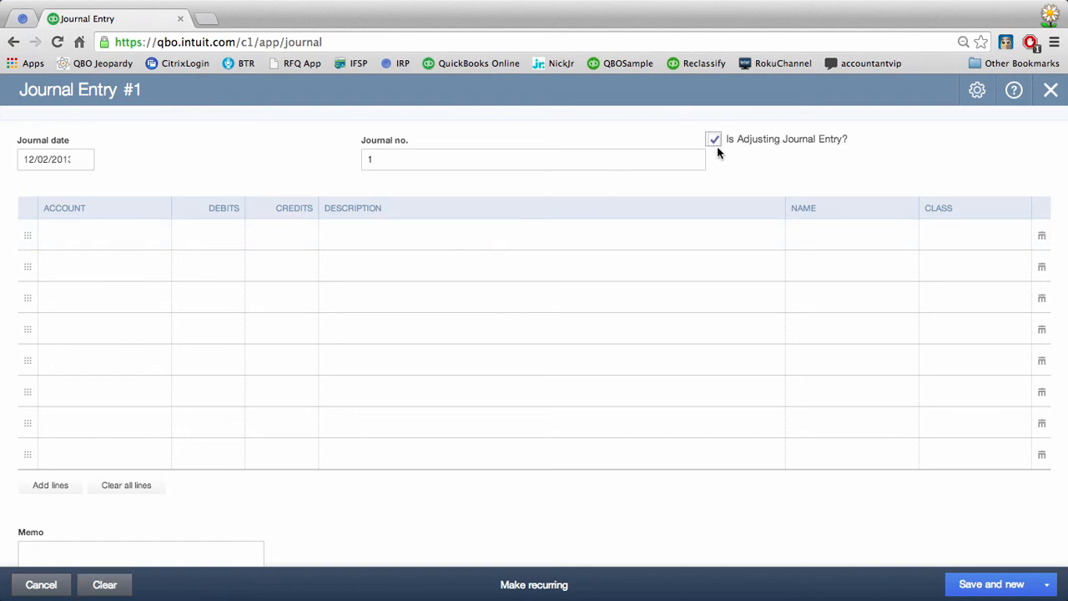
pyautogui.click(160, 241)
pyautogui.click(160, 241)
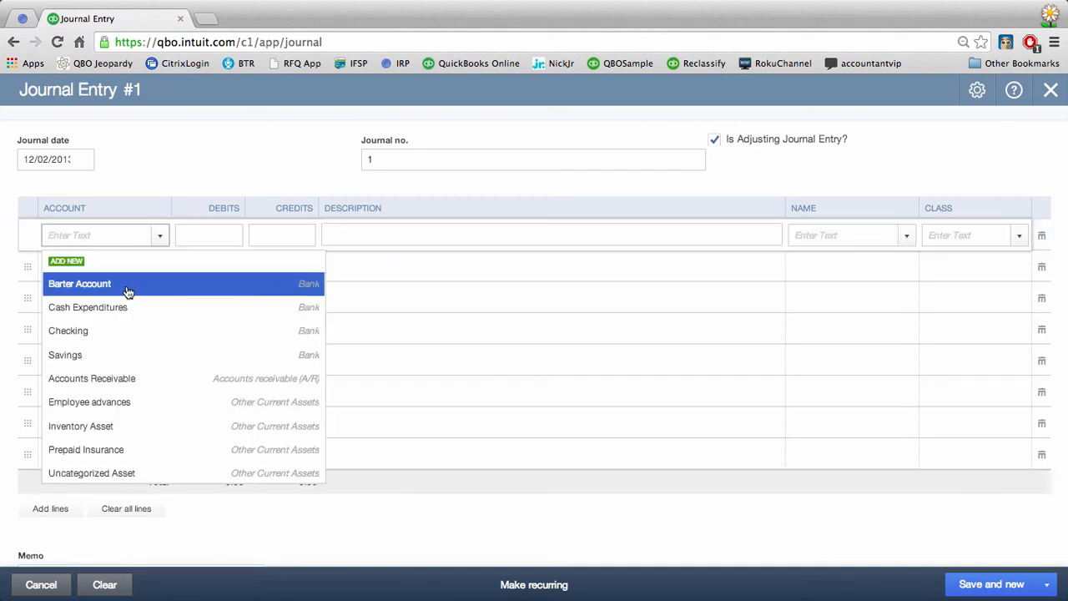
pyautogui.click(125, 334)
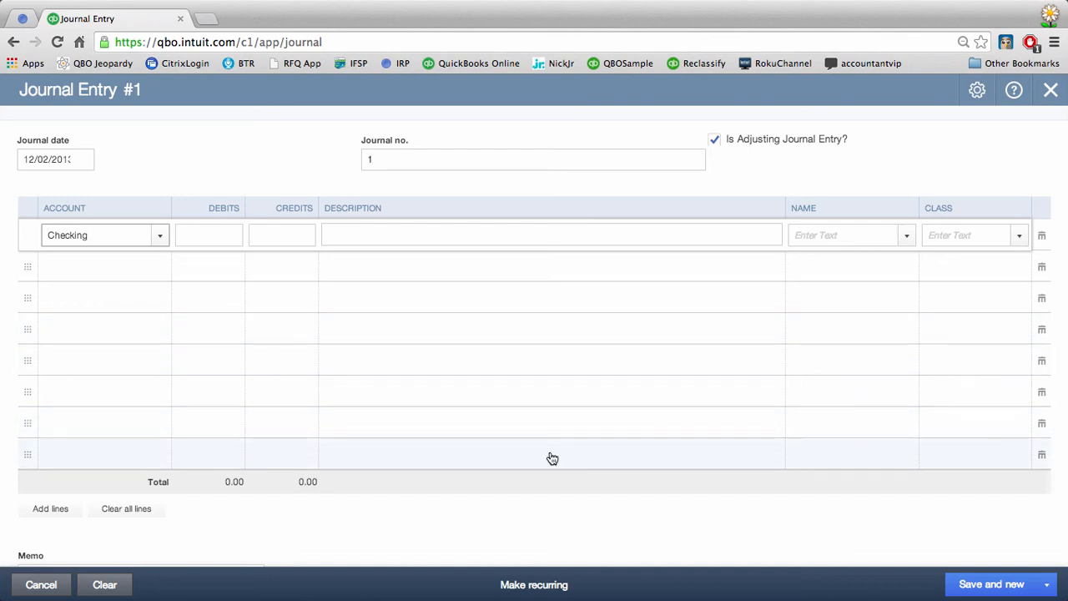
pyautogui.click(54, 586)
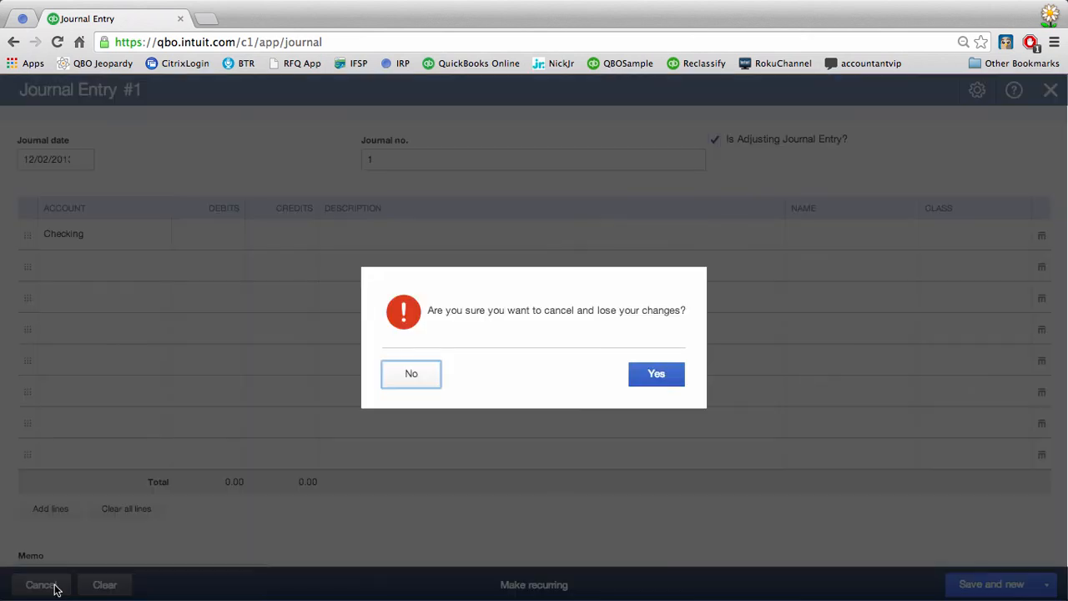
pyautogui.click(661, 373)
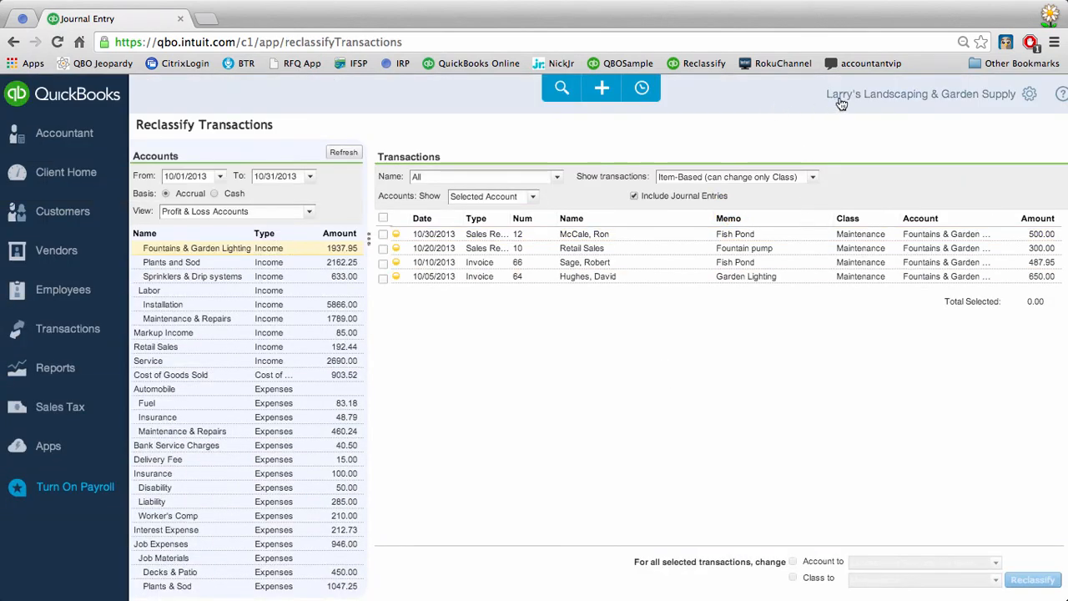
# Step: Show the company's Accountant Reports and look through the listed reports
pyautogui.click(841, 102)
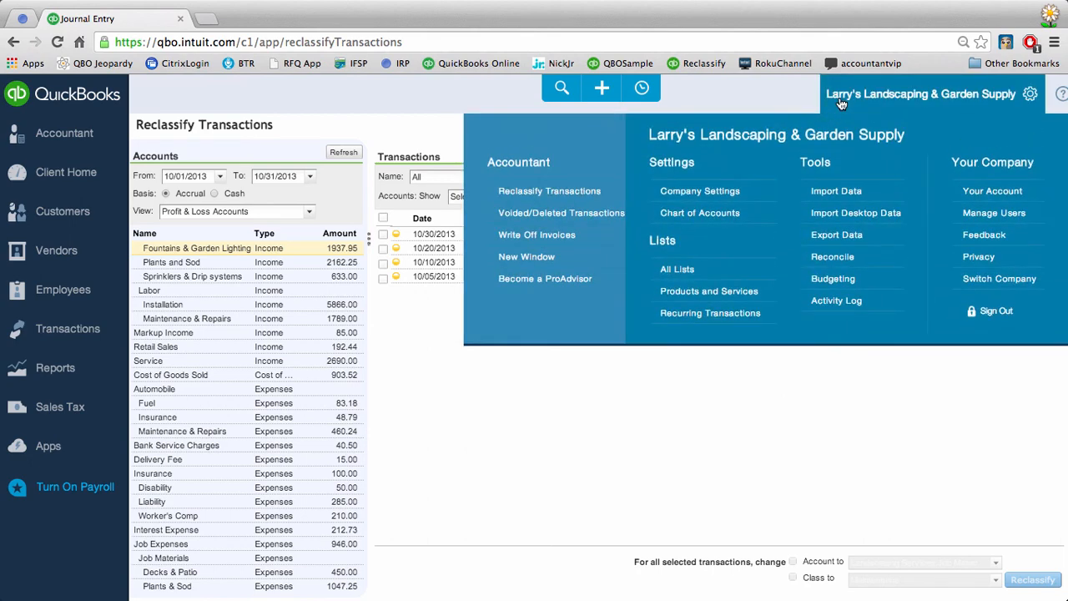
pyautogui.click(74, 379)
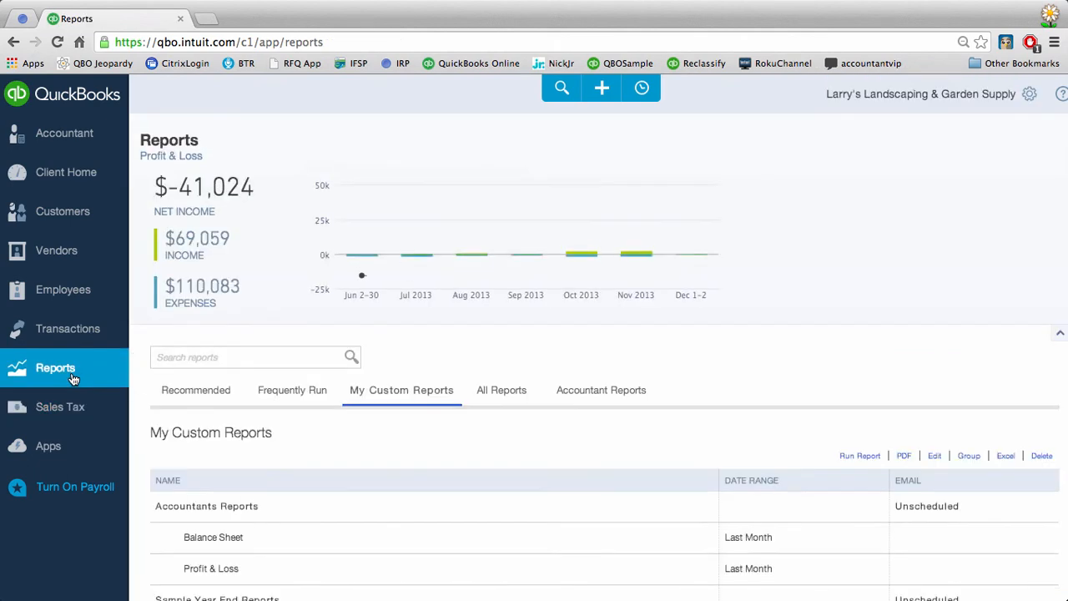
pyautogui.click(585, 398)
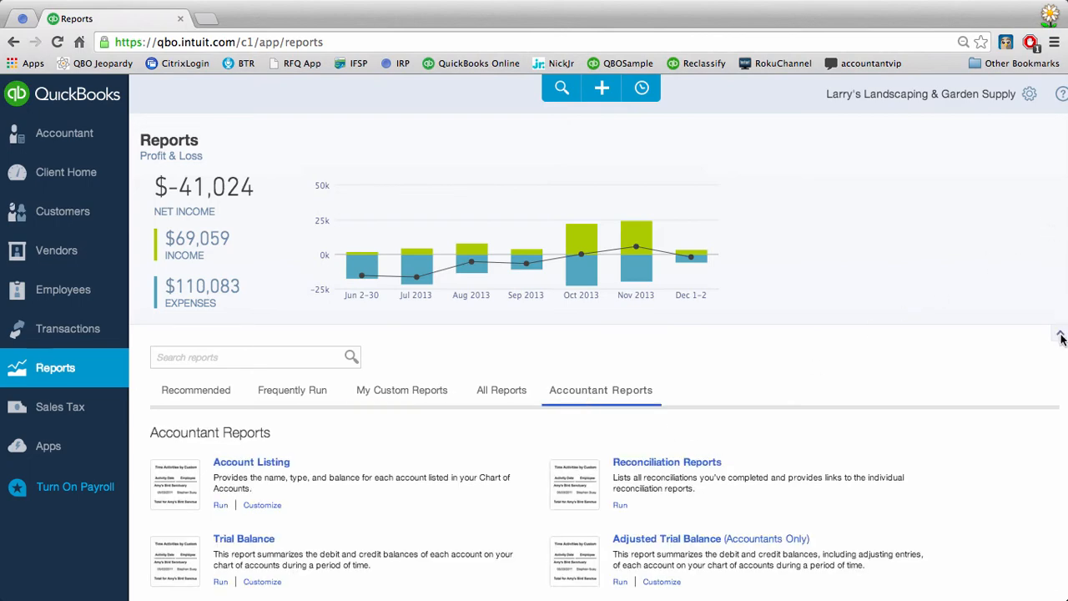
pyautogui.scroll(-3, 1016, 414)
pyautogui.scroll(-2, 1016, 414)
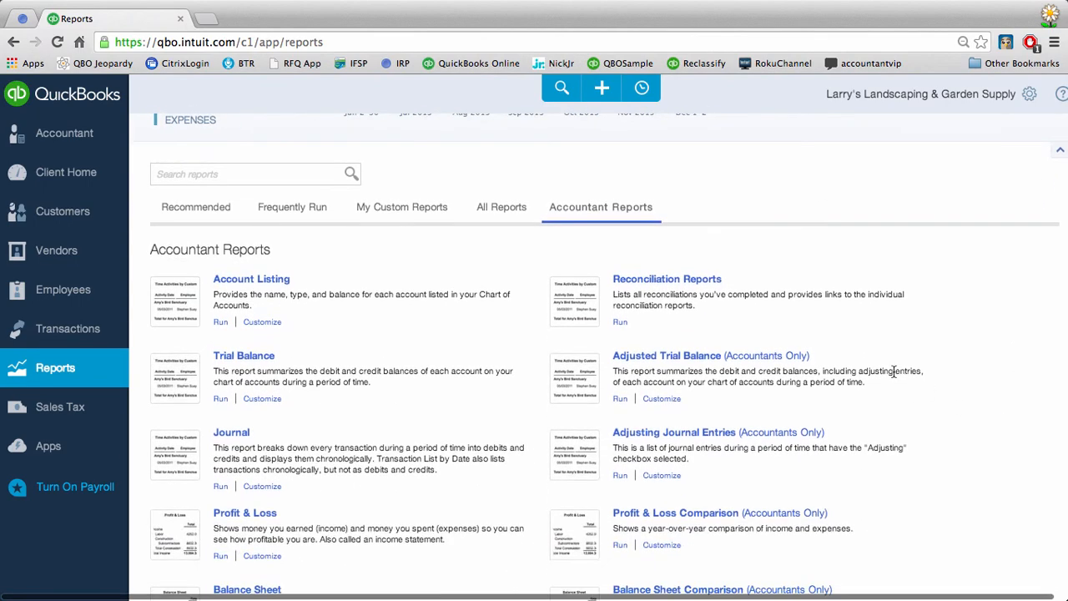
# Step: Open the Adjusted Trial Balance report and review its unadjusted, adjustment and adjusted balance columns
pyautogui.click(691, 359)
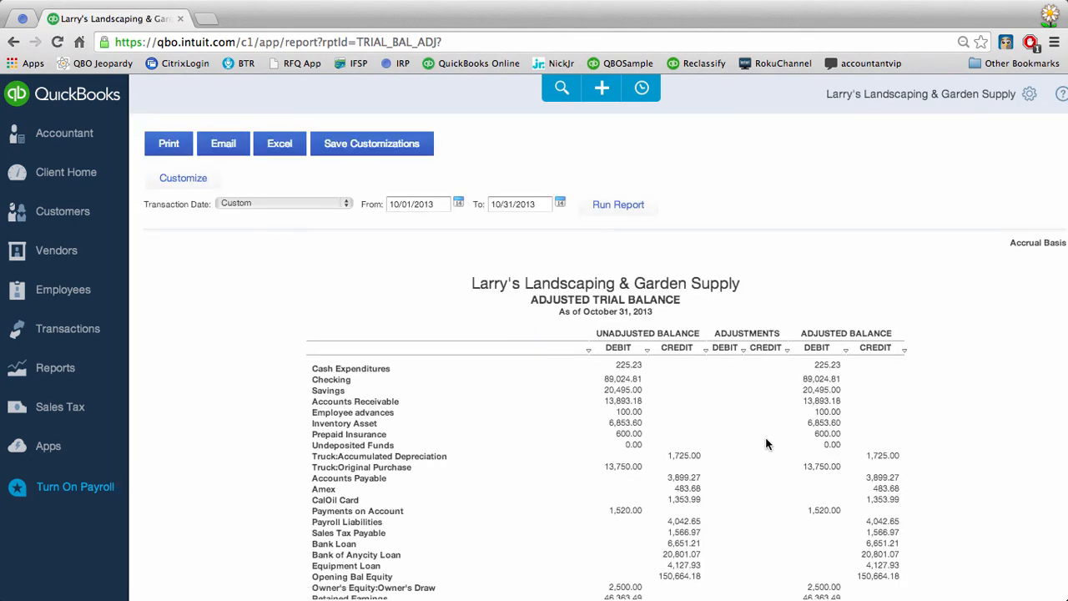
pyautogui.scroll(-3, 765, 437)
pyautogui.scroll(-4, 750, 405)
pyautogui.scroll(7, 749, 406)
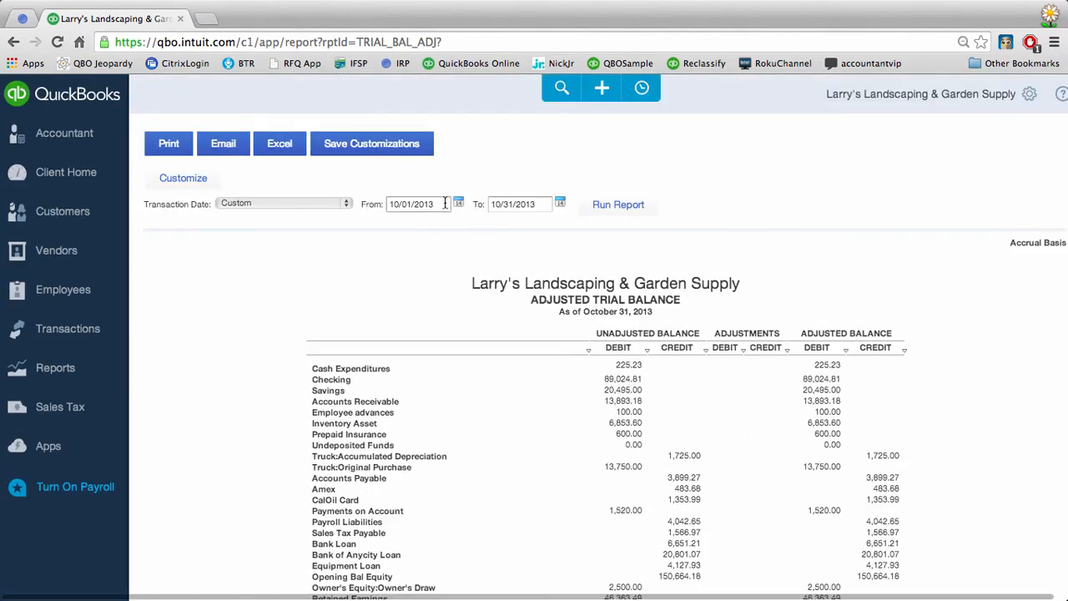
# Step: Run the Adjusted Trial Balance for All Dates and look through its account balances
pyautogui.click(345, 208)
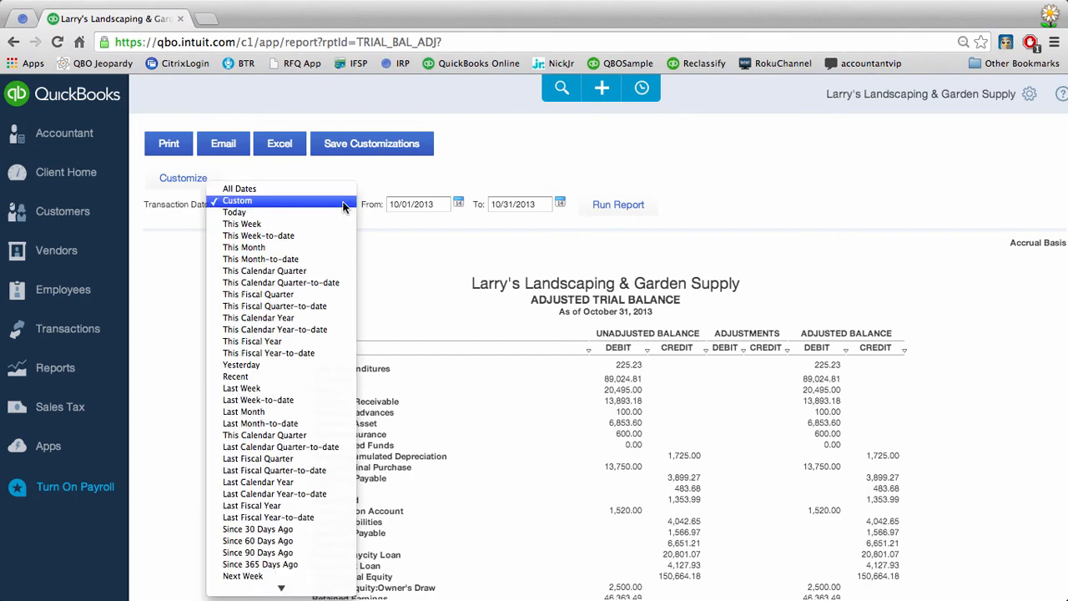
pyautogui.click(329, 189)
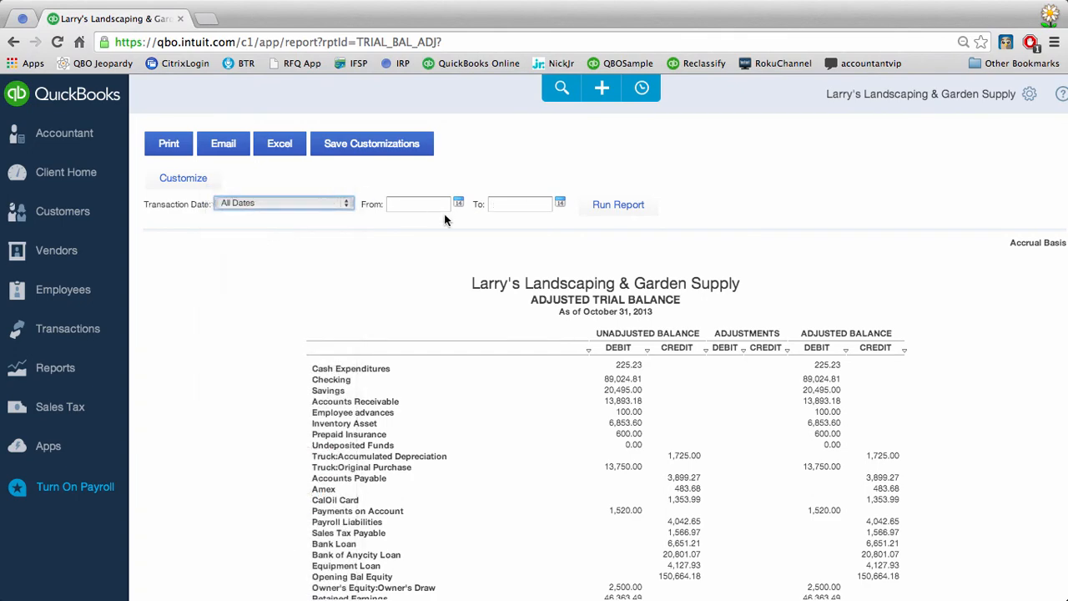
pyautogui.click(600, 209)
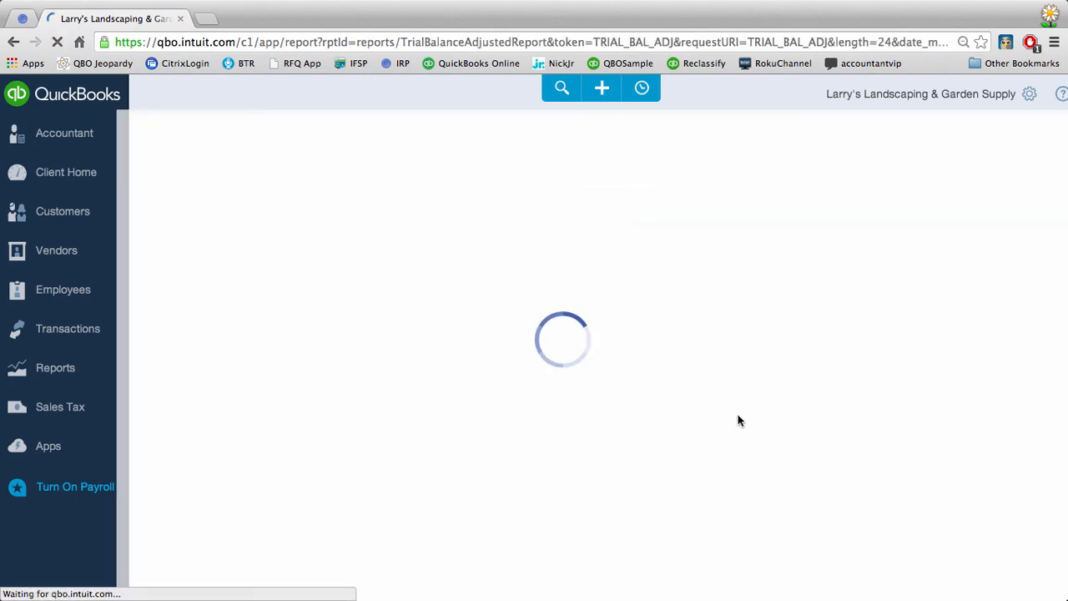
pyautogui.scroll(-10, 737, 415)
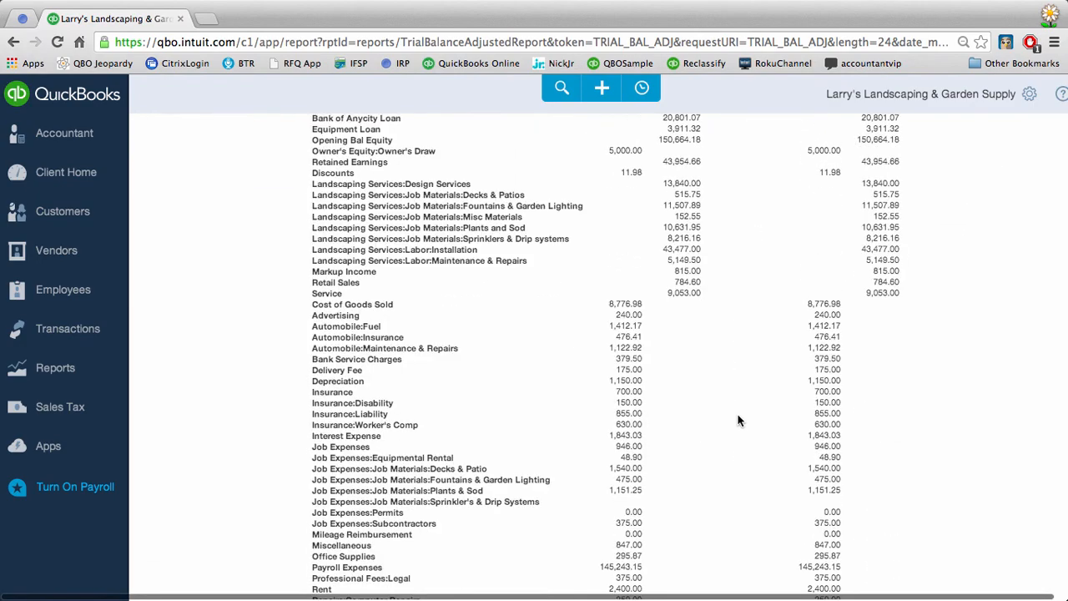
pyautogui.scroll(-4, 737, 421)
pyautogui.scroll(12, 737, 421)
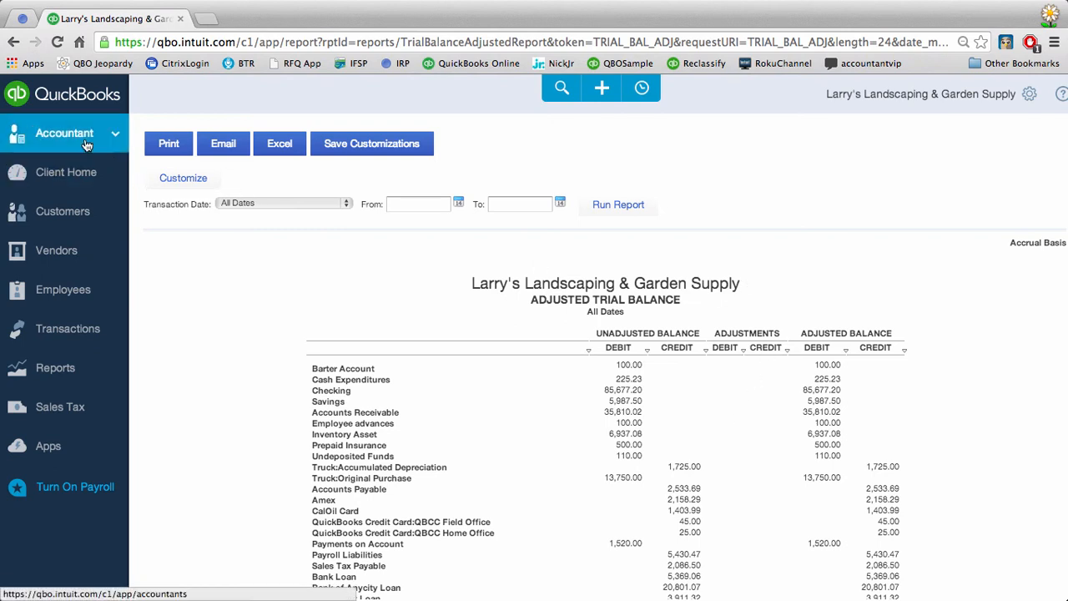
# Step: Check the report and tool default dates on Accountant Home, and return to the Adjusted Trial Balance
pyautogui.moveTo(87, 145)
pyautogui.click(77, 168)
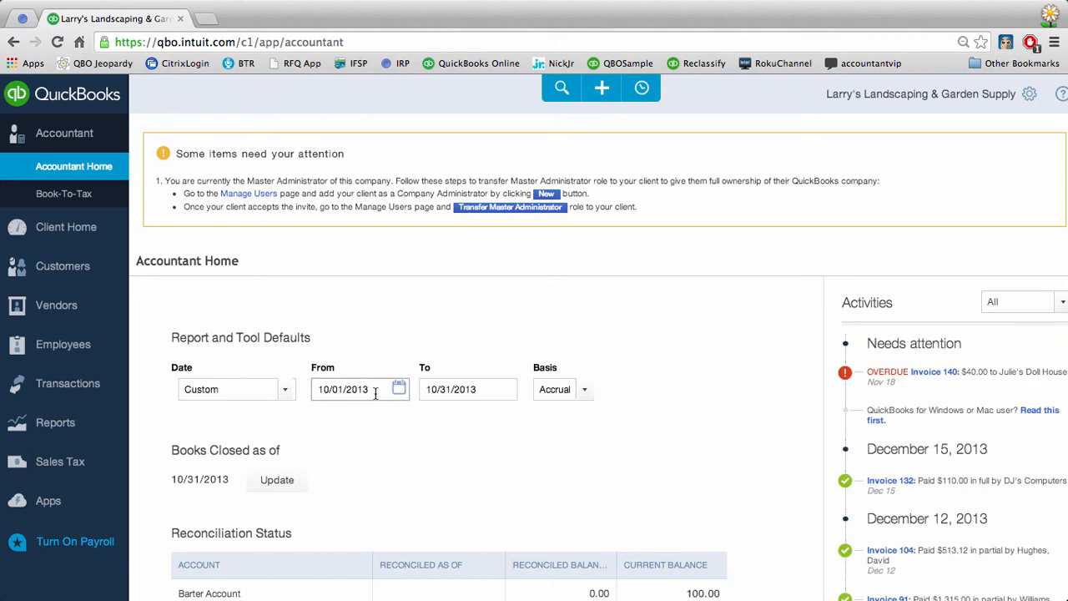
pyautogui.click(13, 43)
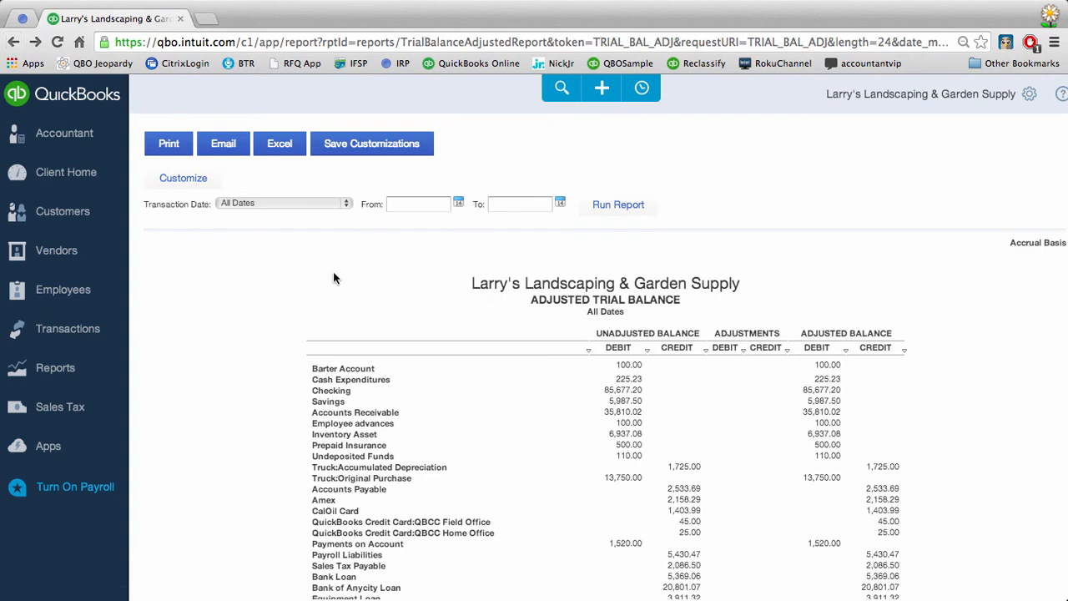
# Step: Set the Adjusted Trial Balance's transaction date to Custom and look through its income and expense account balances
pyautogui.click(347, 206)
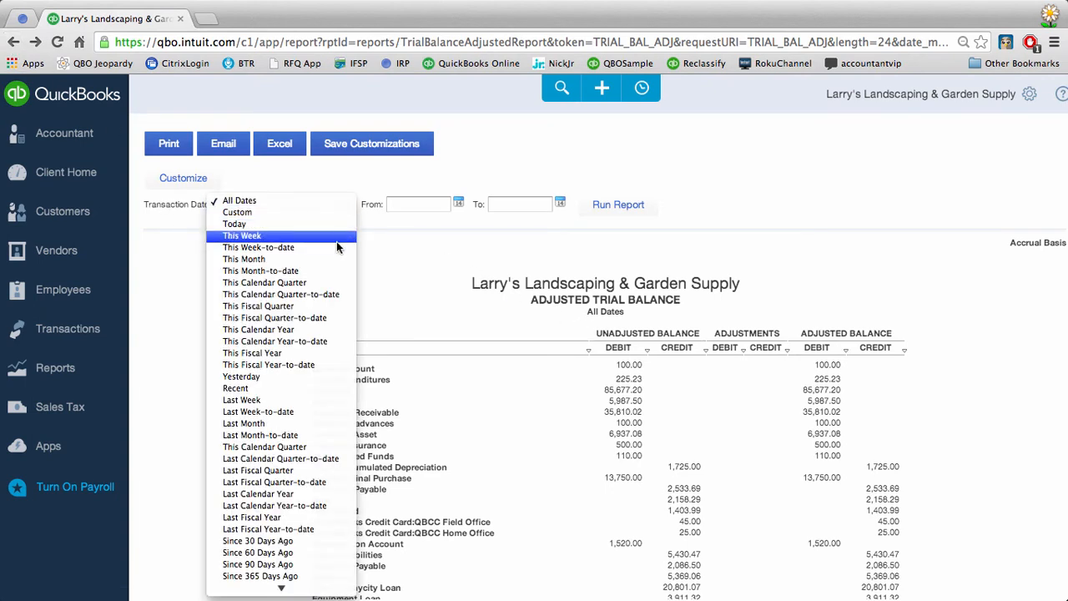
pyautogui.click(330, 213)
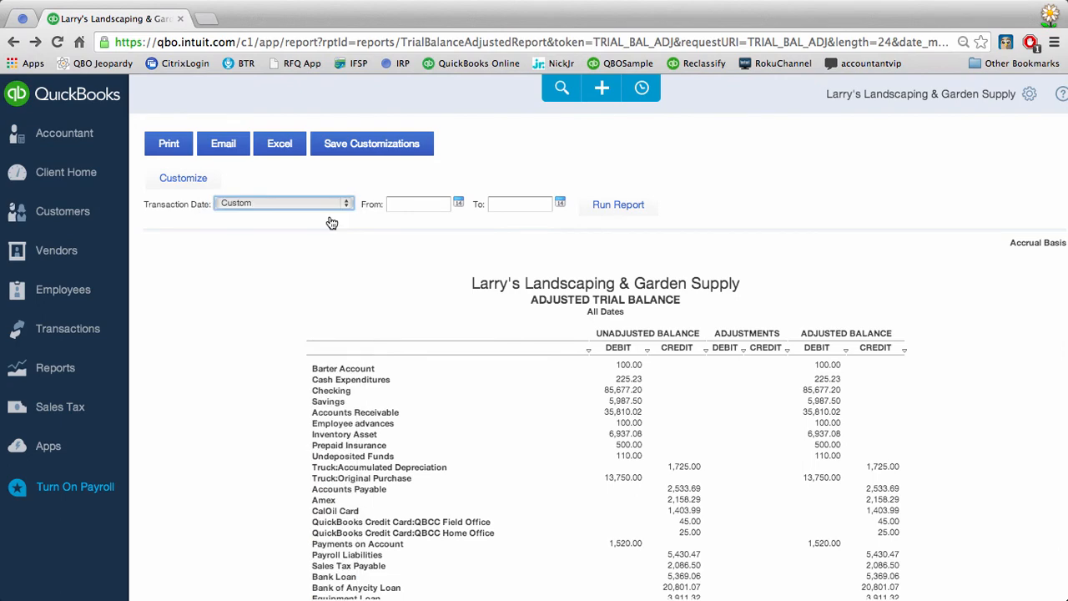
pyautogui.scroll(-1, 945, 326)
pyautogui.scroll(-10, 945, 325)
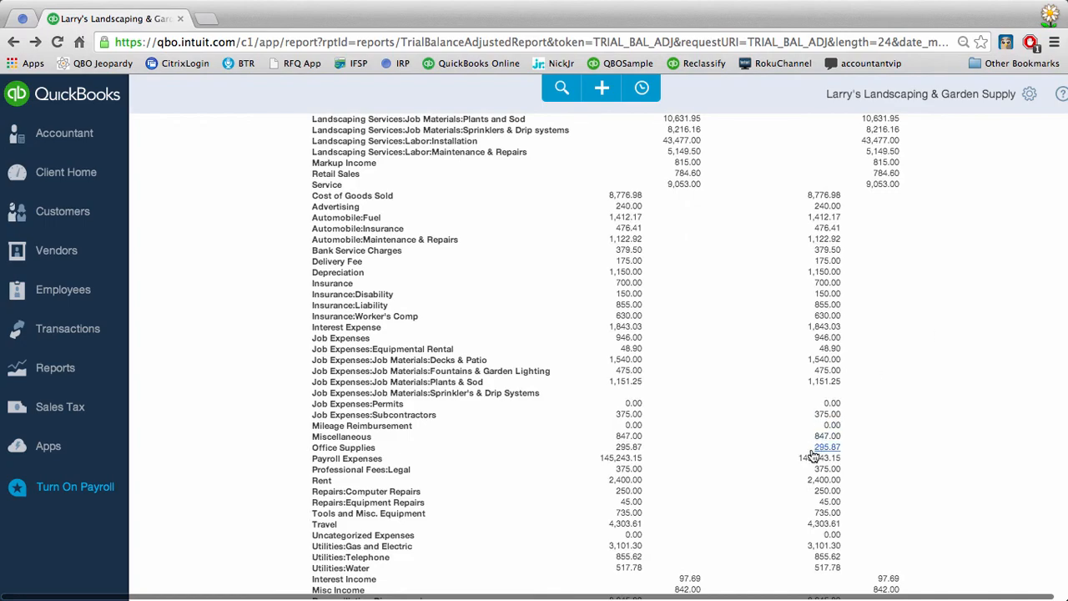
pyautogui.scroll(-3, 784, 456)
pyautogui.scroll(15, 809, 455)
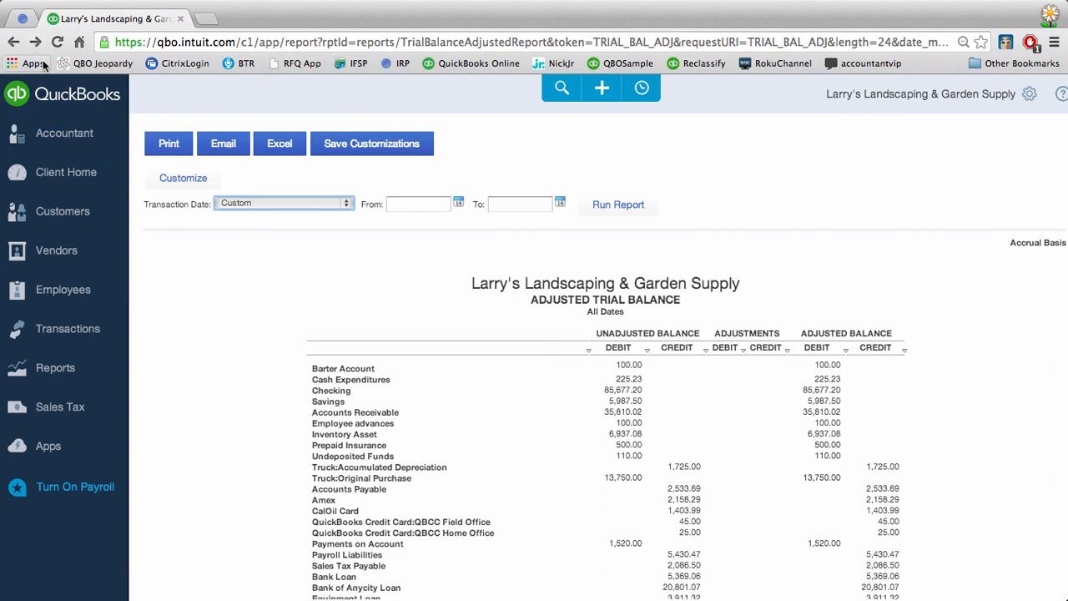
# Step: Review the Reconciliation Status table on Accountant Home and open the reconciliation history of the Checking account
pyautogui.click(66, 148)
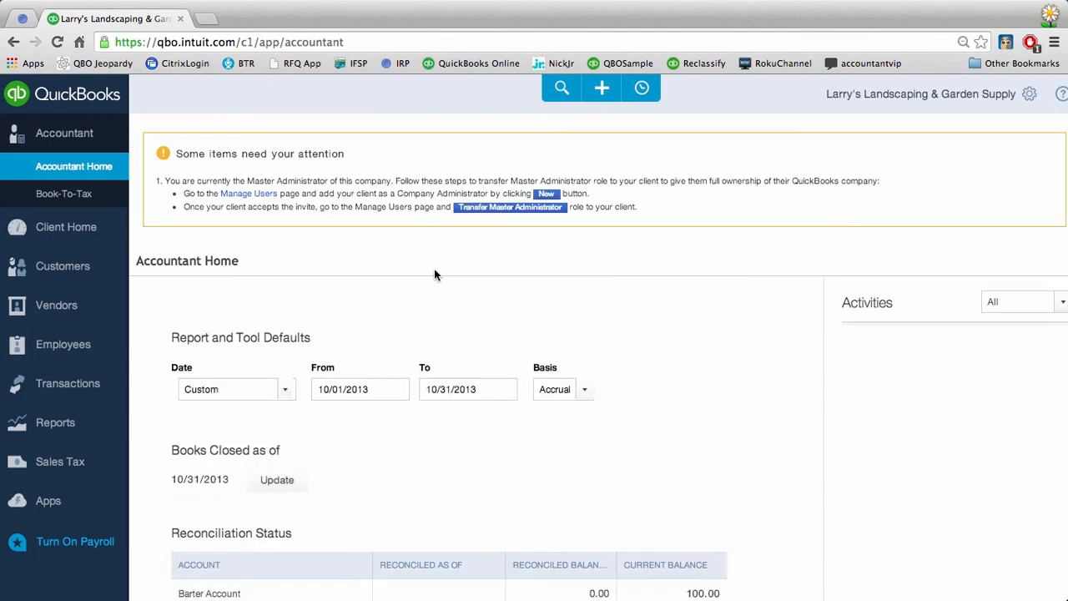
pyautogui.scroll(-2, 602, 334)
pyautogui.scroll(-2, 603, 334)
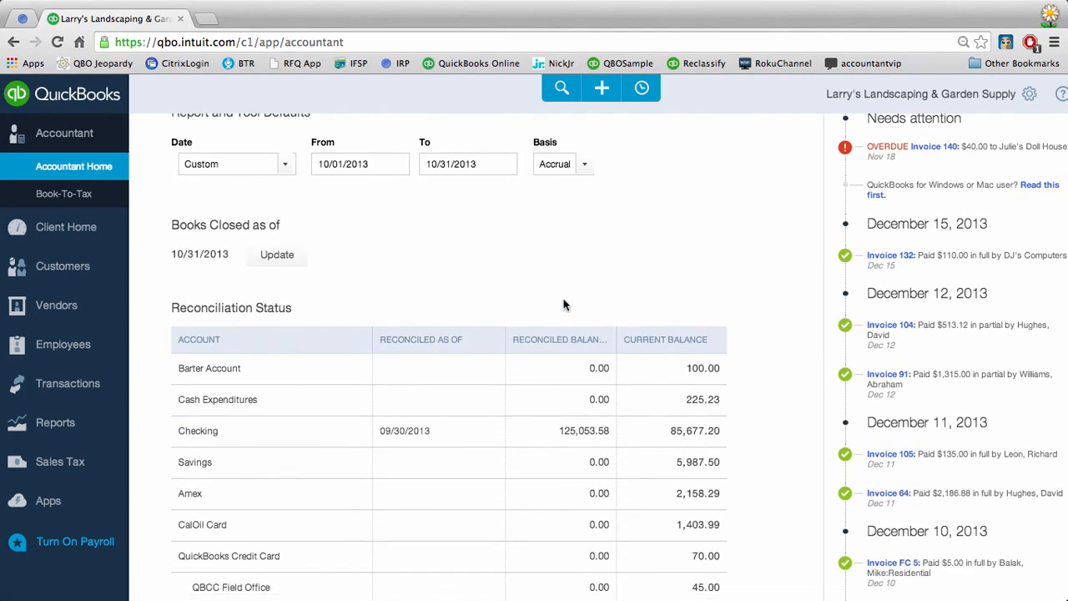
pyautogui.click(416, 433)
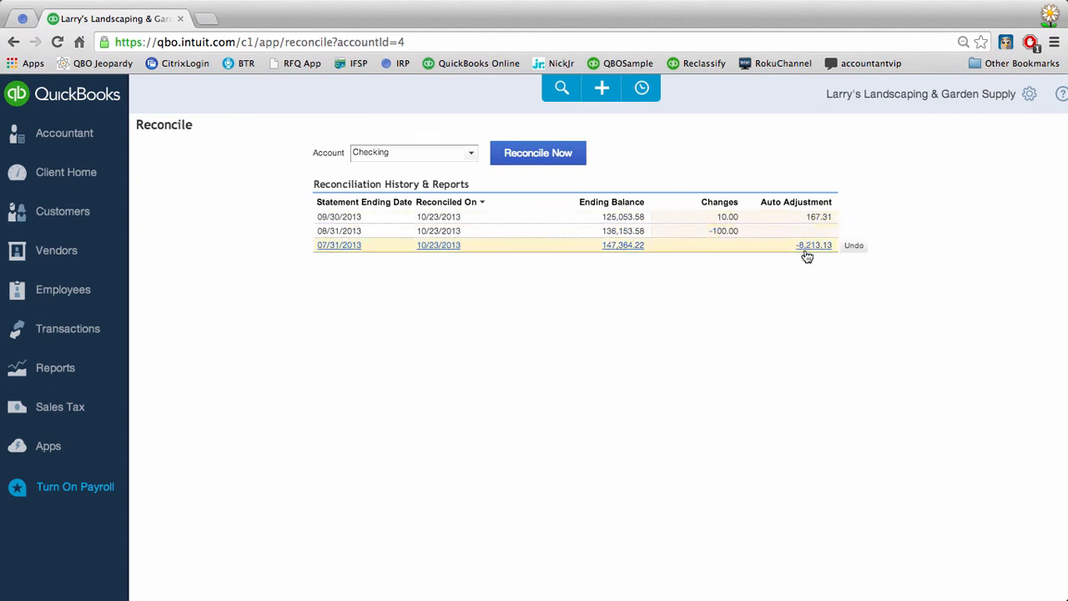
# Step: Inspect the changed transactions for the 08/31/2013 statement, viewing the Townley Insurance Agency check without saving, and close the list
pyautogui.click(722, 232)
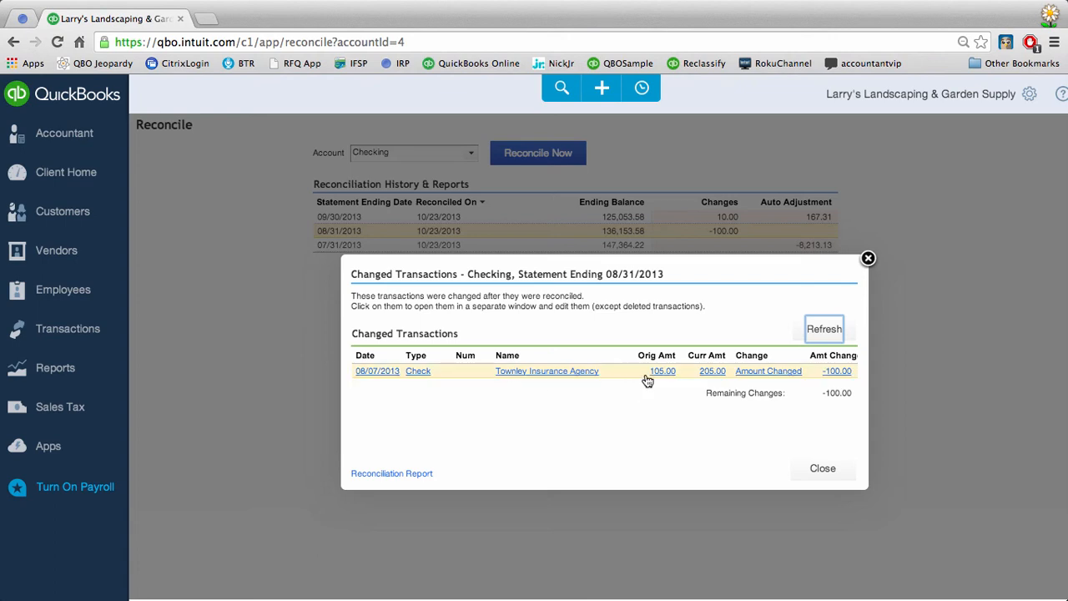
pyautogui.click(710, 371)
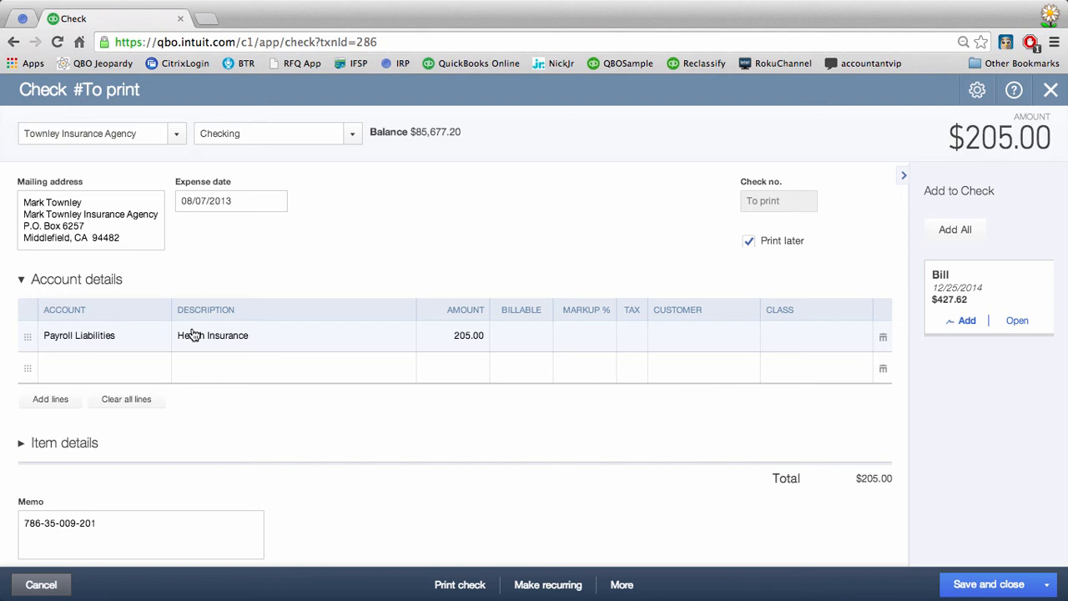
pyautogui.click(44, 586)
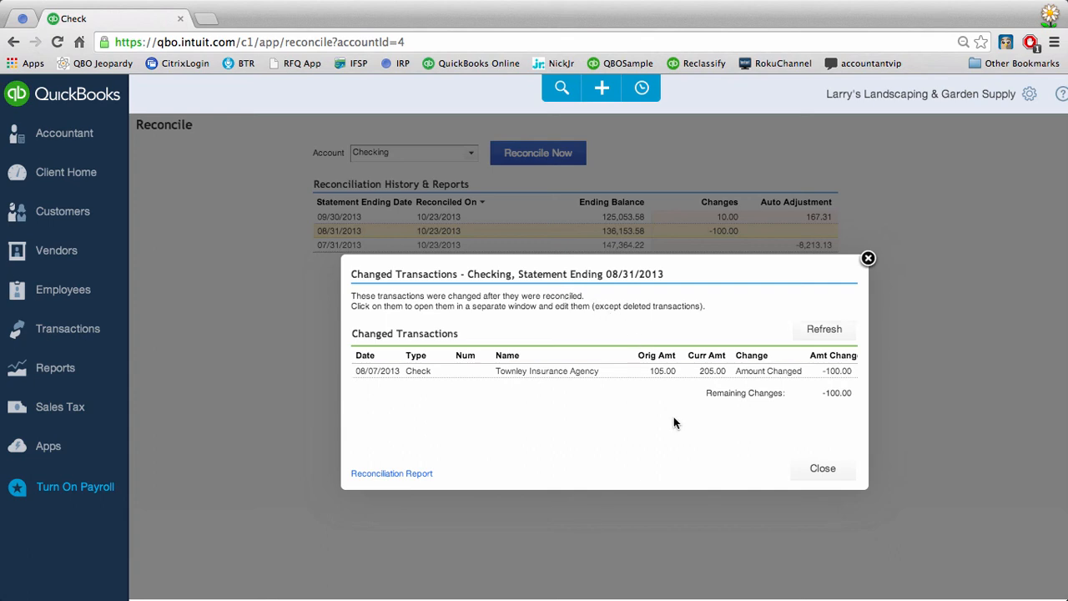
pyautogui.click(814, 471)
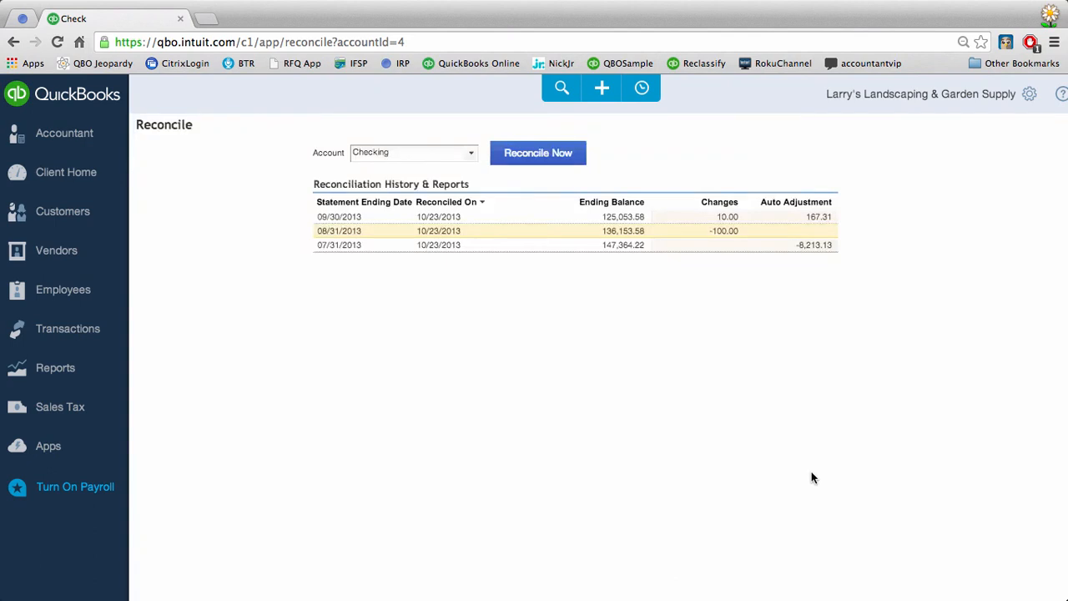
# Step: Examine the Checking reconciliation report behind the 07/31/2013 auto adjustment and its period ending choices, and return to the reconciliation history
pyautogui.click(811, 248)
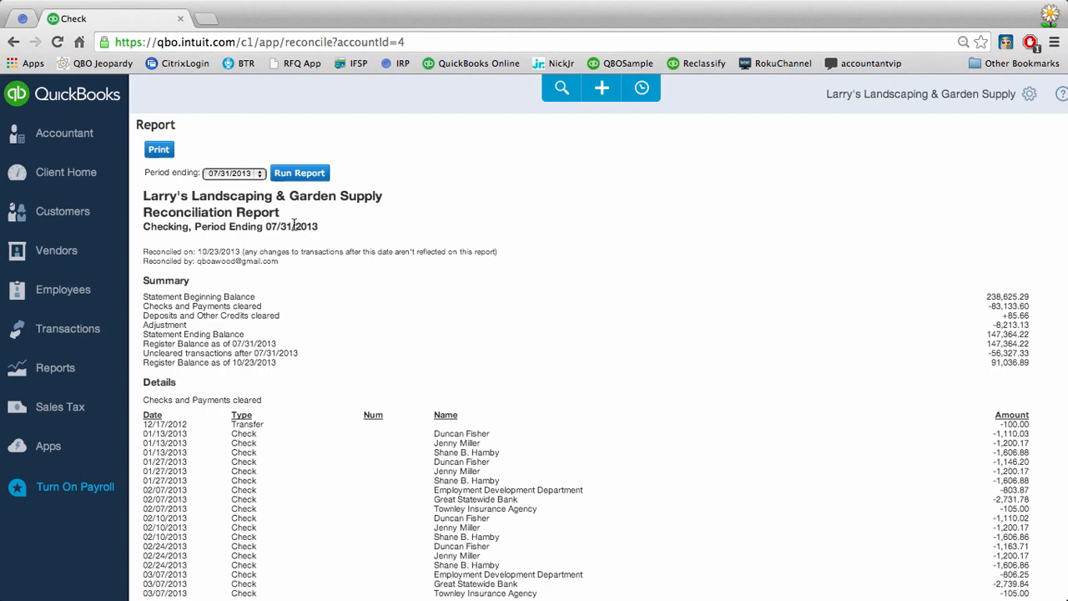
pyautogui.scroll(-10, 296, 402)
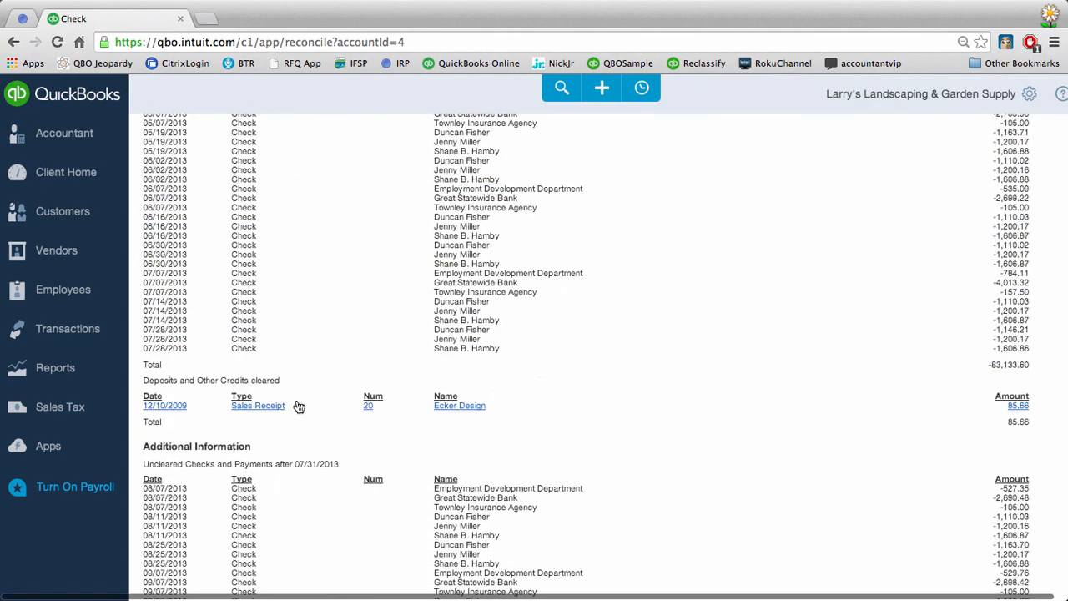
pyautogui.scroll(6, 298, 407)
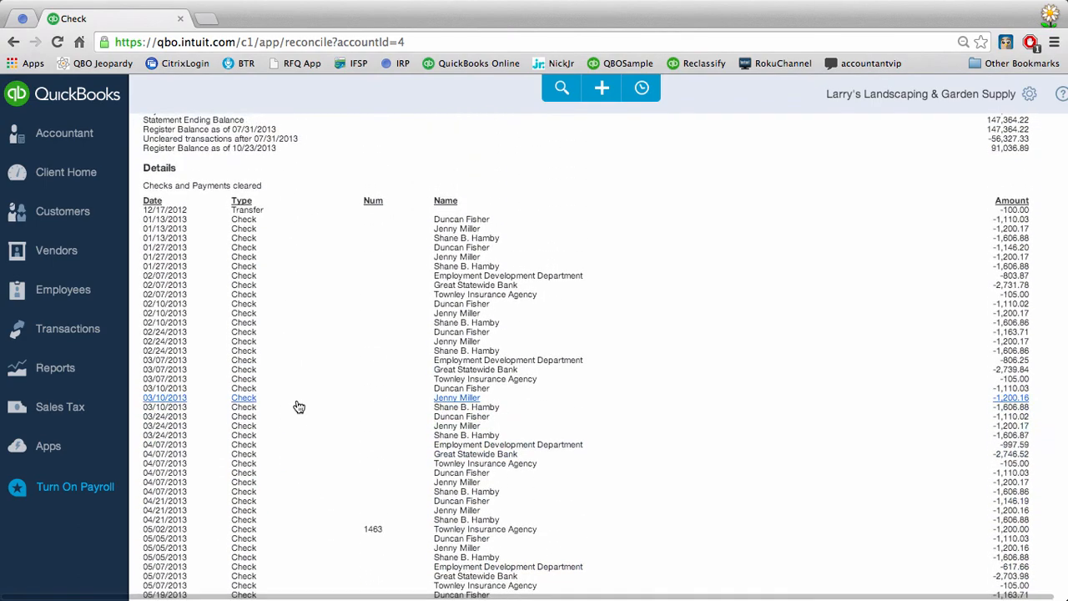
pyautogui.scroll(3, 299, 407)
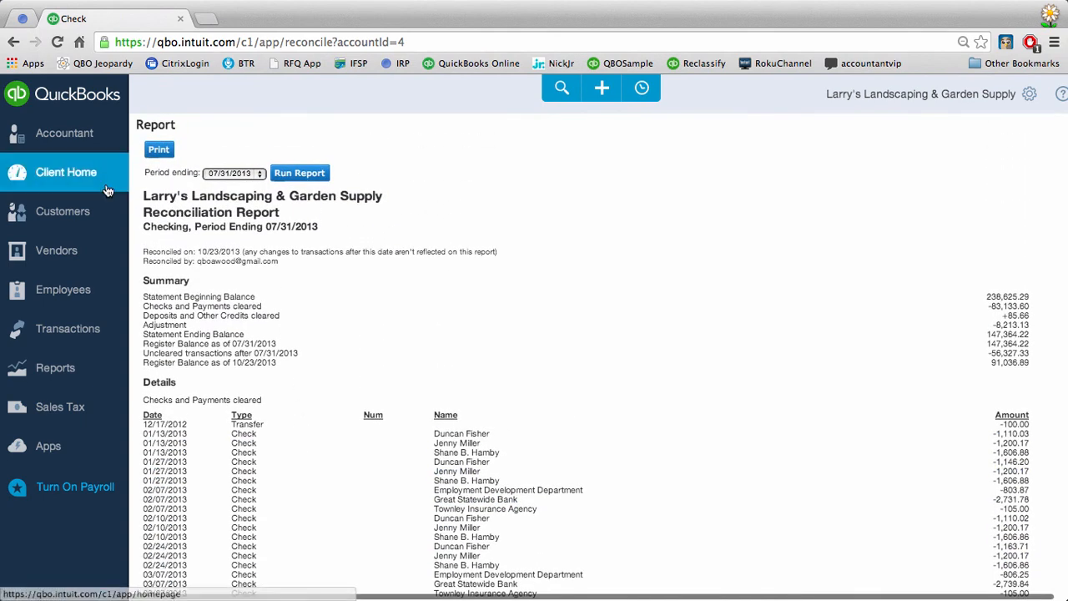
pyautogui.click(260, 173)
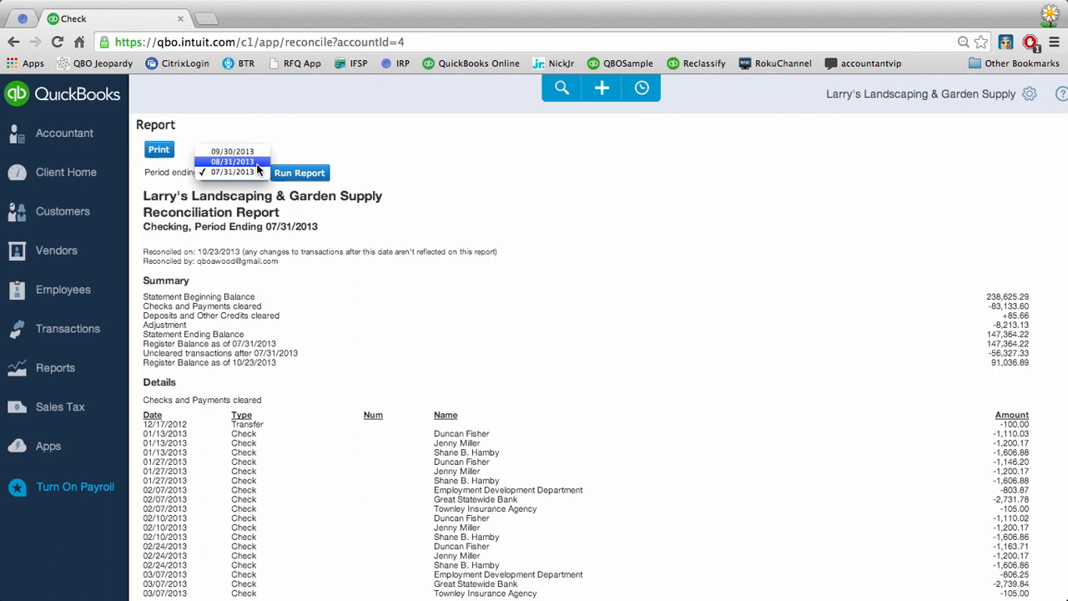
pyautogui.click(16, 48)
pyautogui.click(14, 44)
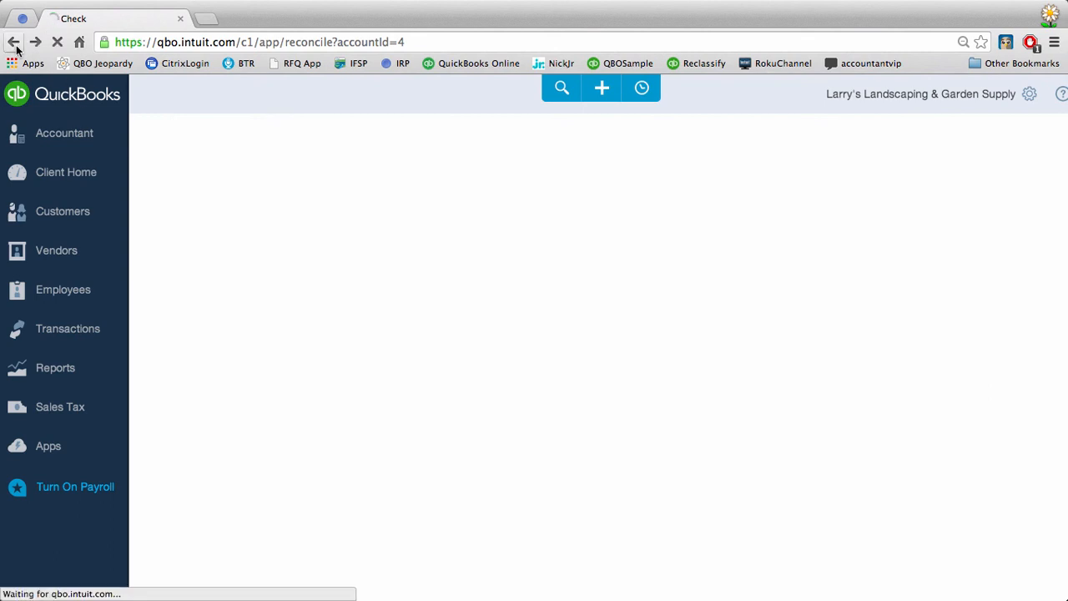
# Step: Open the Undo Reconciliation confirmation for the 07/31/2013 statement, read what it would discard, and cancel it
pyautogui.moveTo(827, 249)
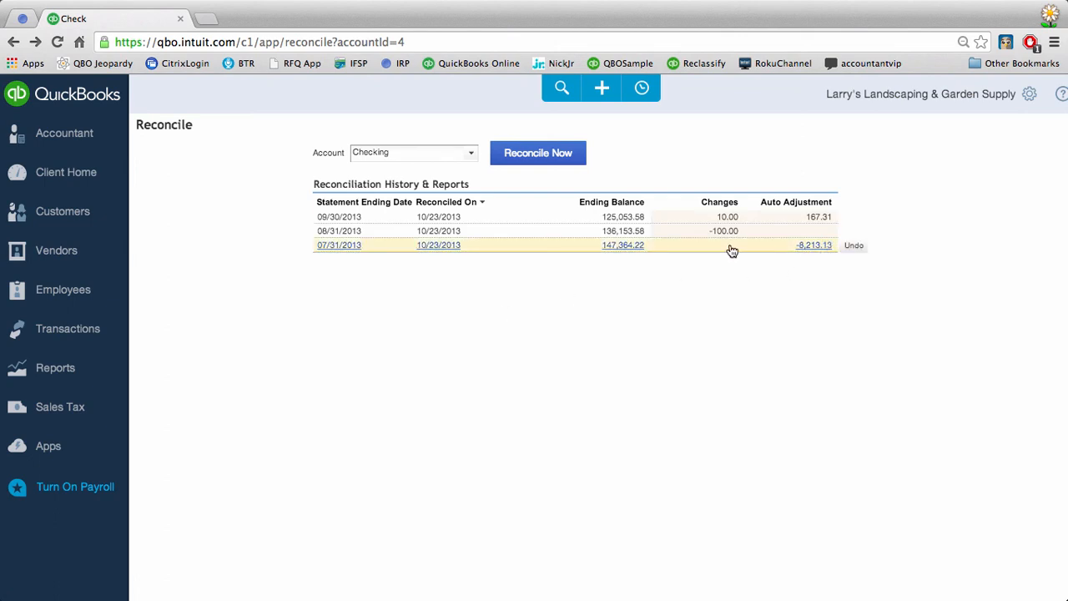
pyautogui.click(852, 246)
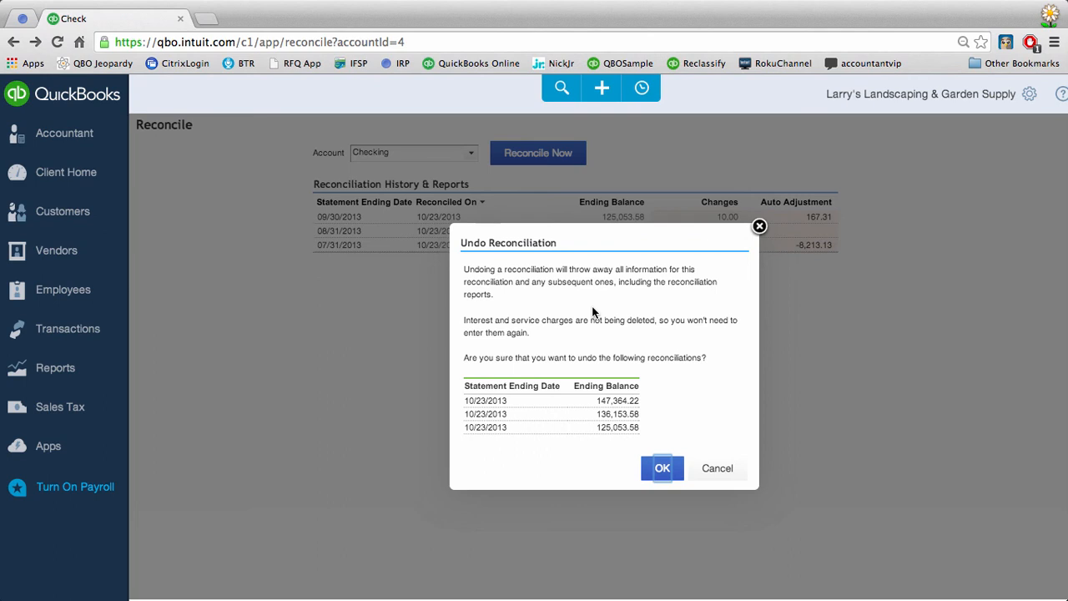
pyautogui.click(716, 472)
# Step: Open Book-To-Tax and review the tax line assignments, tax adjustments and the Generate Tax Return option
pyautogui.moveTo(84, 149)
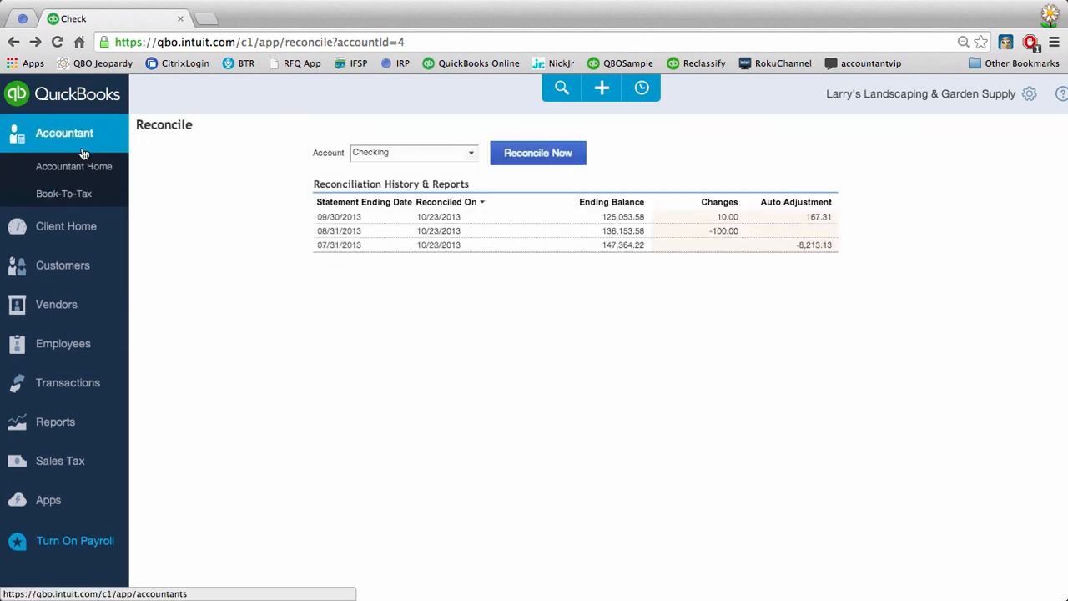
pyautogui.click(72, 198)
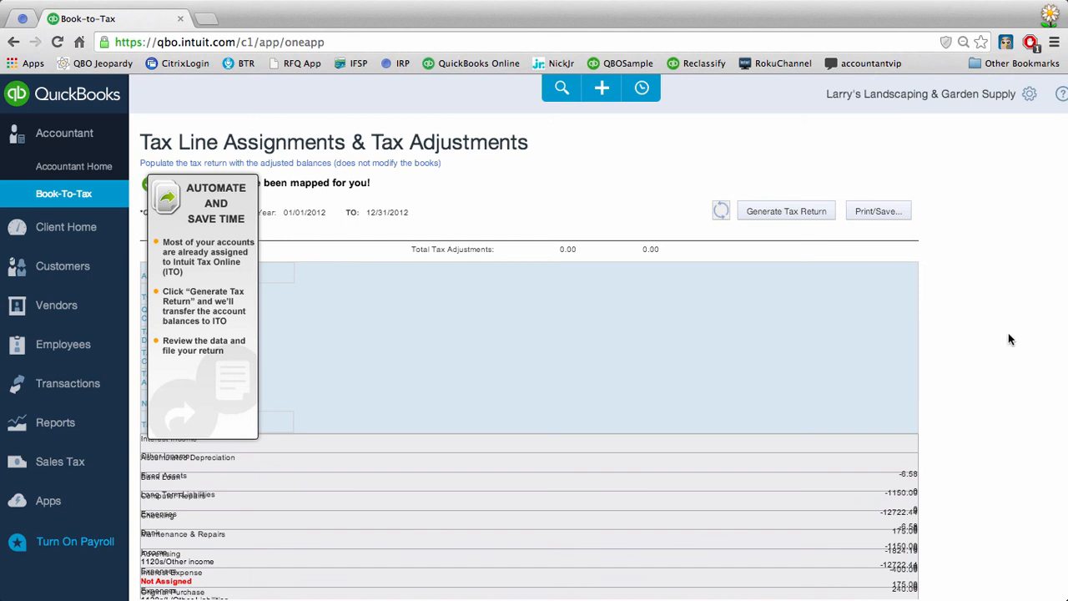
pyautogui.scroll(-2, 1018, 315)
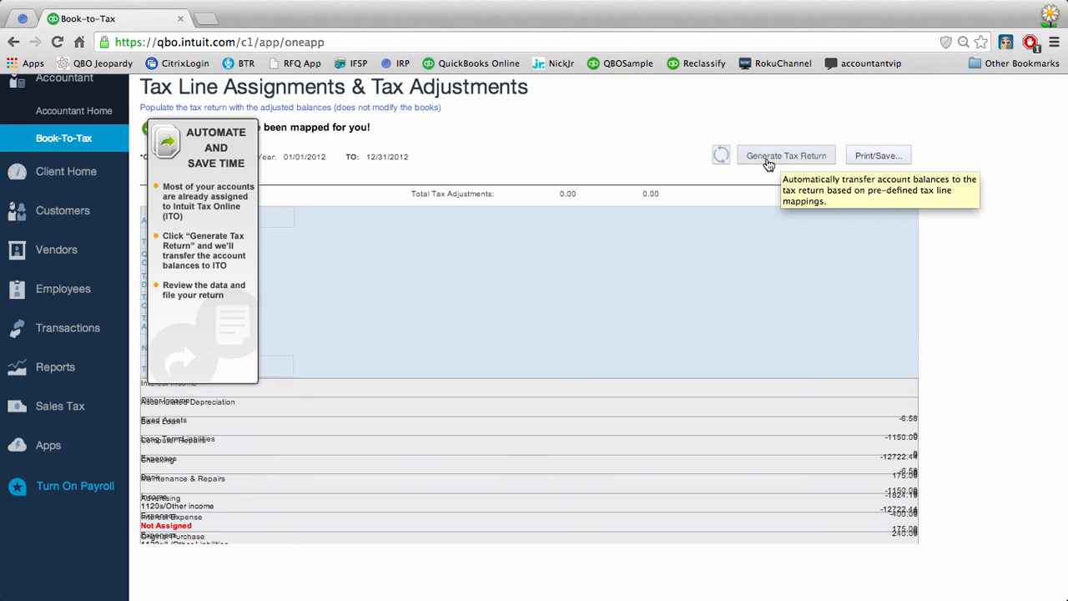
# Step: Open the print preview of the tax line assignments, cancel it and close the blank browser tab
pyautogui.click(868, 156)
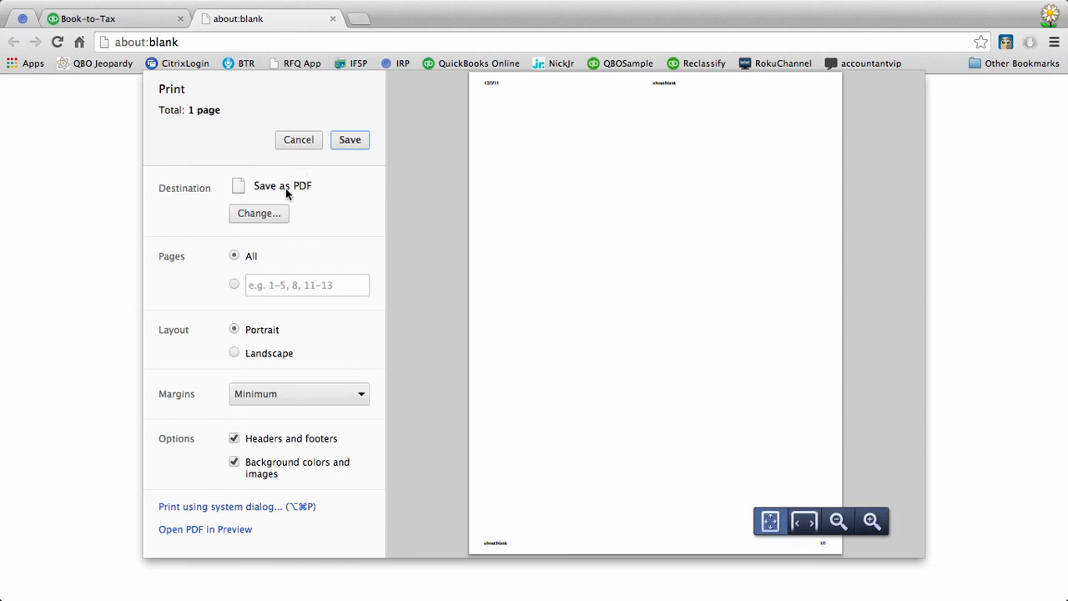
pyautogui.click(294, 140)
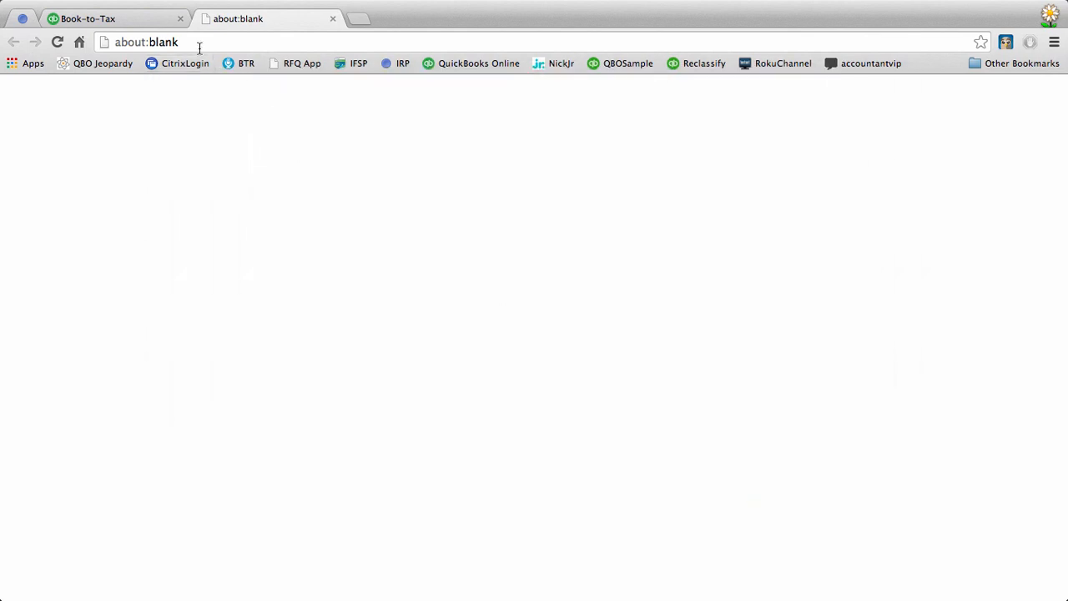
pyautogui.click(332, 19)
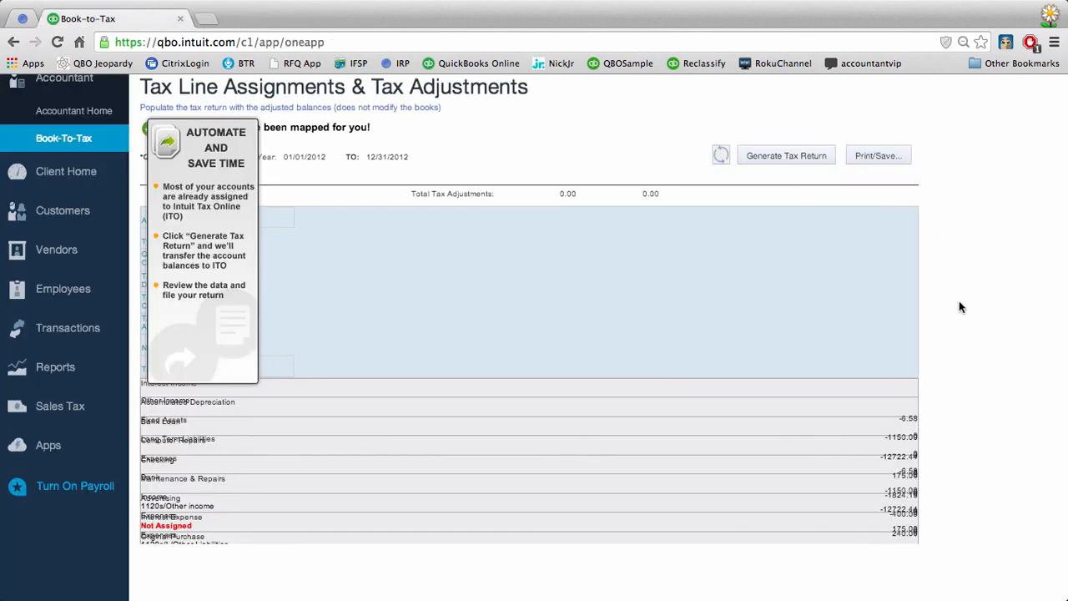
# Step: Switch to Microsoft PowerPoint
pyautogui.press('super+Tab')
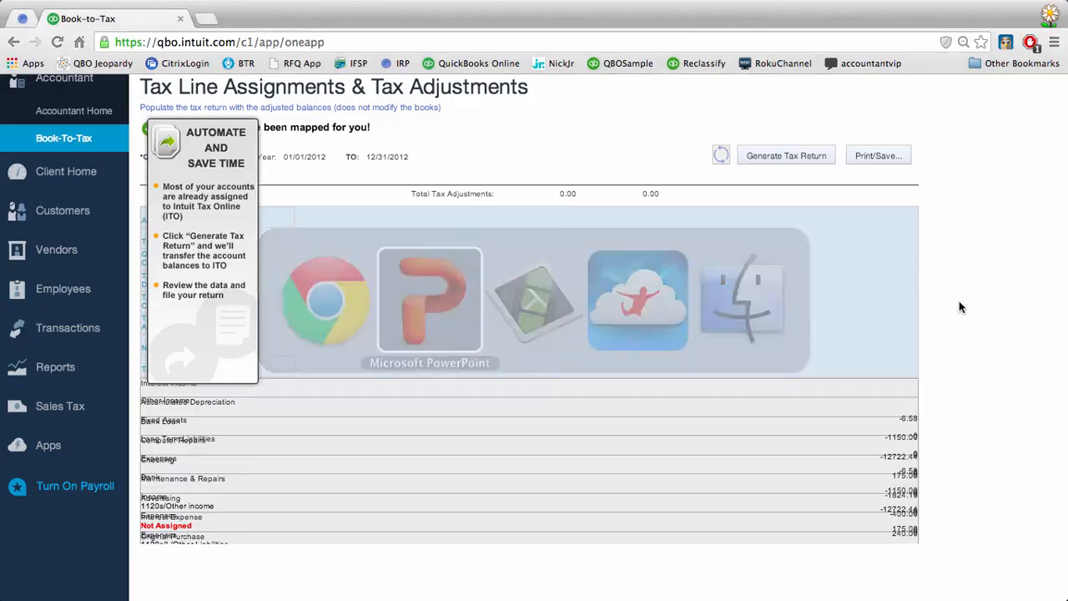